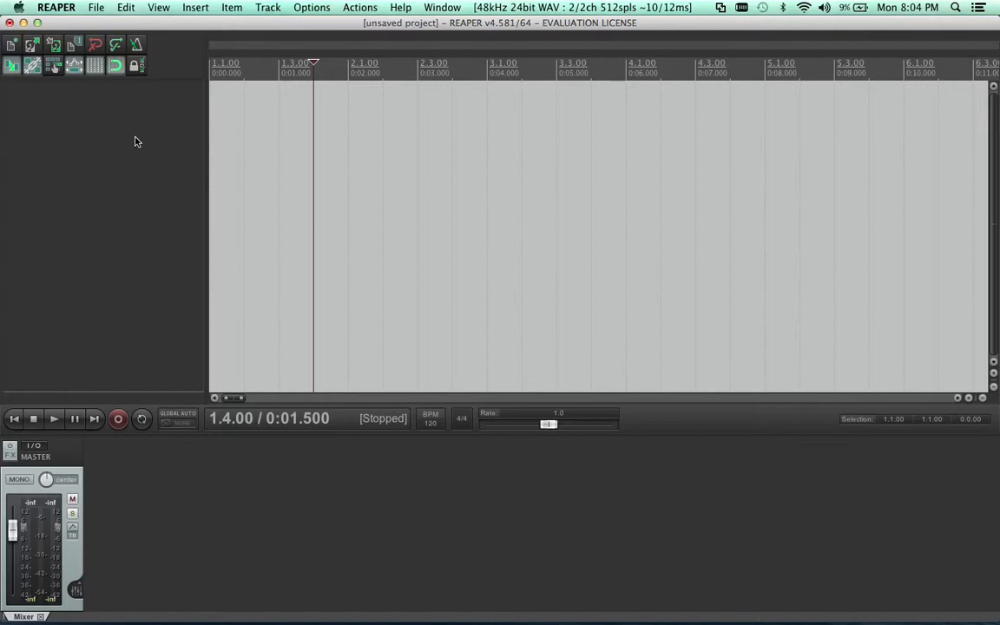
Open the audio device settings in the preferences, looking through the playback and recording settings
{"action": "left_click", "coordinate": [66, 11]}
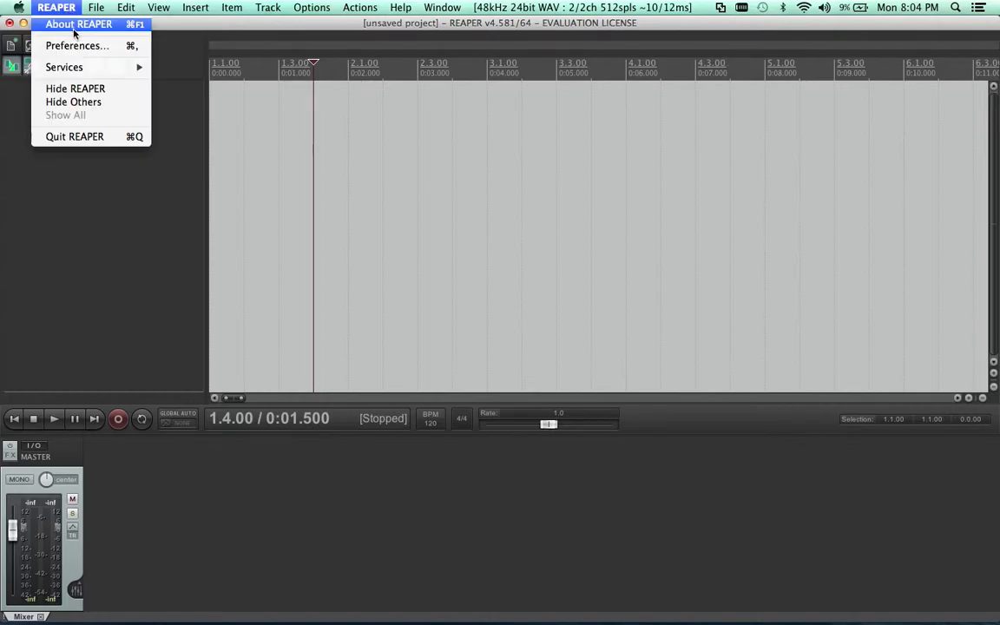
{"action": "mouse_move", "coordinate": [95, 8]}
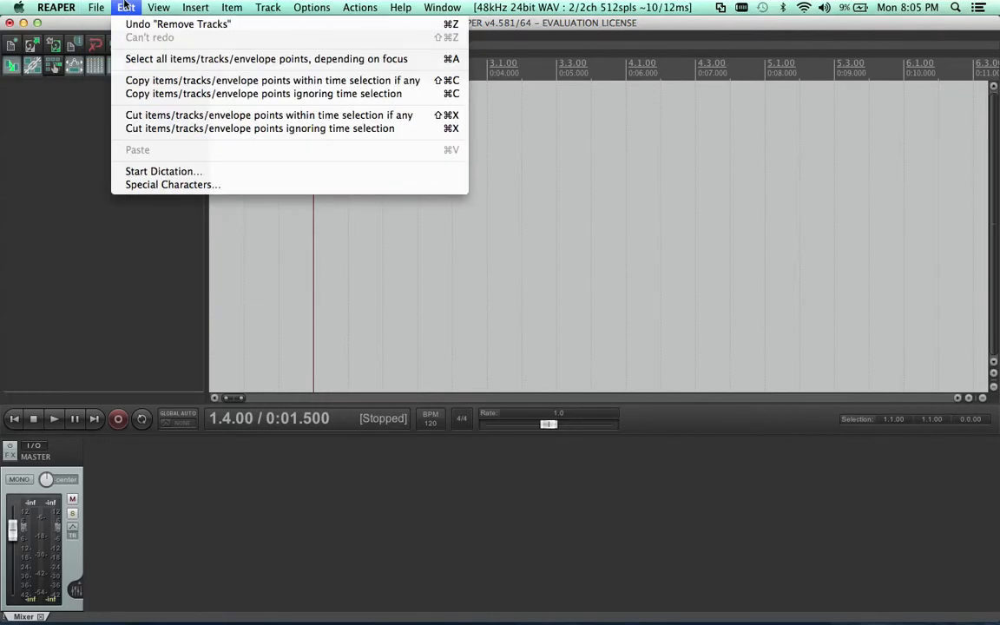
{"action": "mouse_move", "coordinate": [57, 7]}
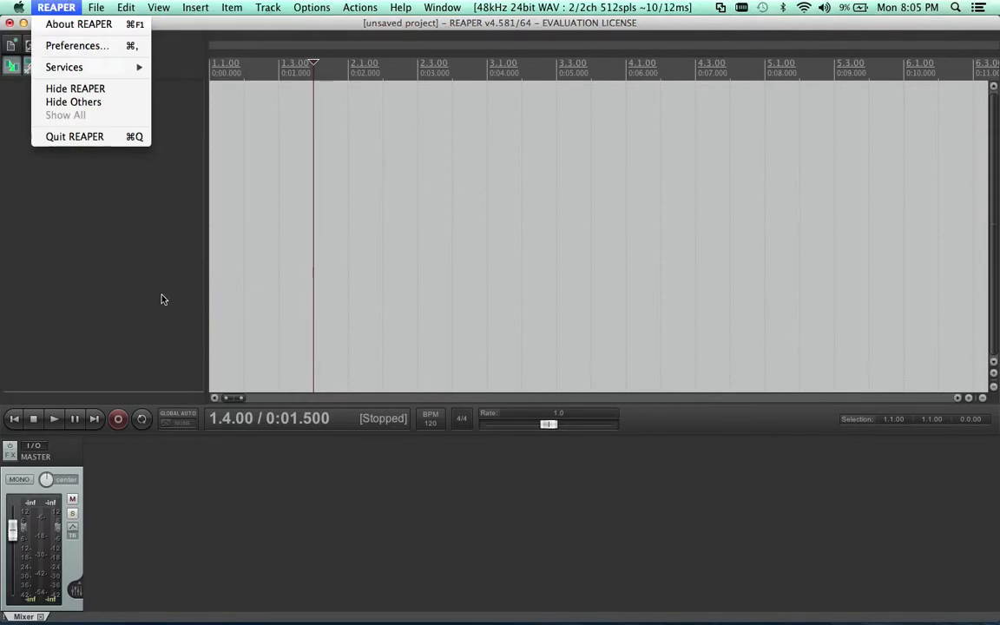
{"action": "left_click", "coordinate": [72, 46]}
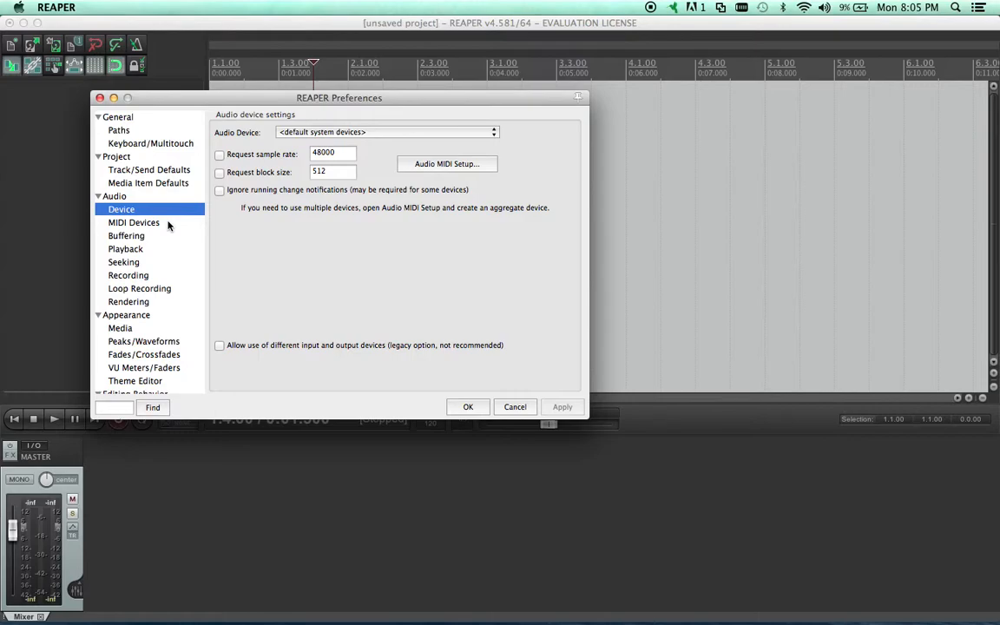
{"action": "left_click", "coordinate": [130, 249]}
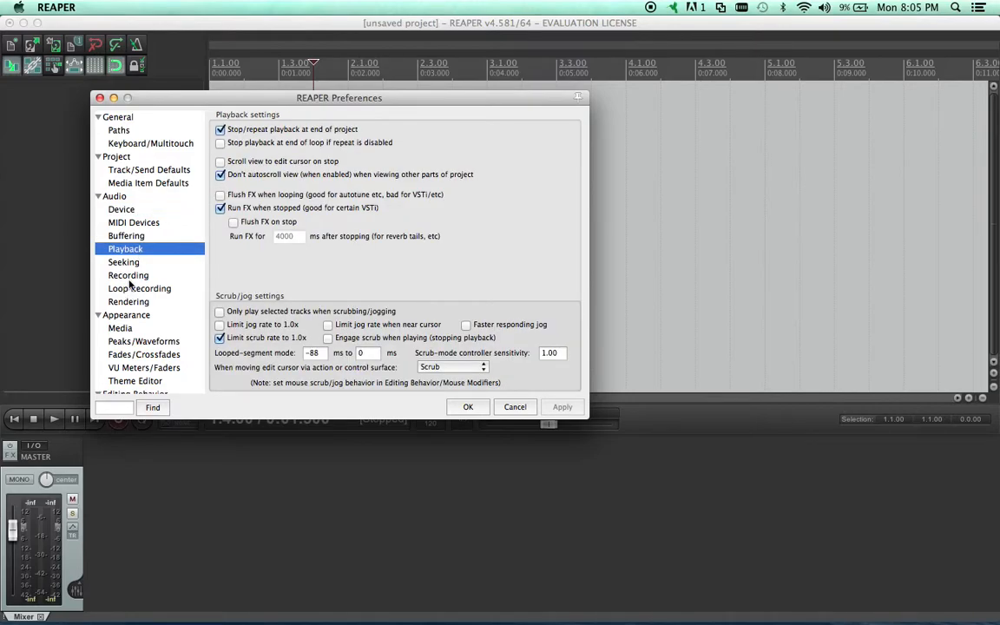
{"action": "left_click", "coordinate": [128, 277]}
{"action": "left_click", "coordinate": [118, 210]}
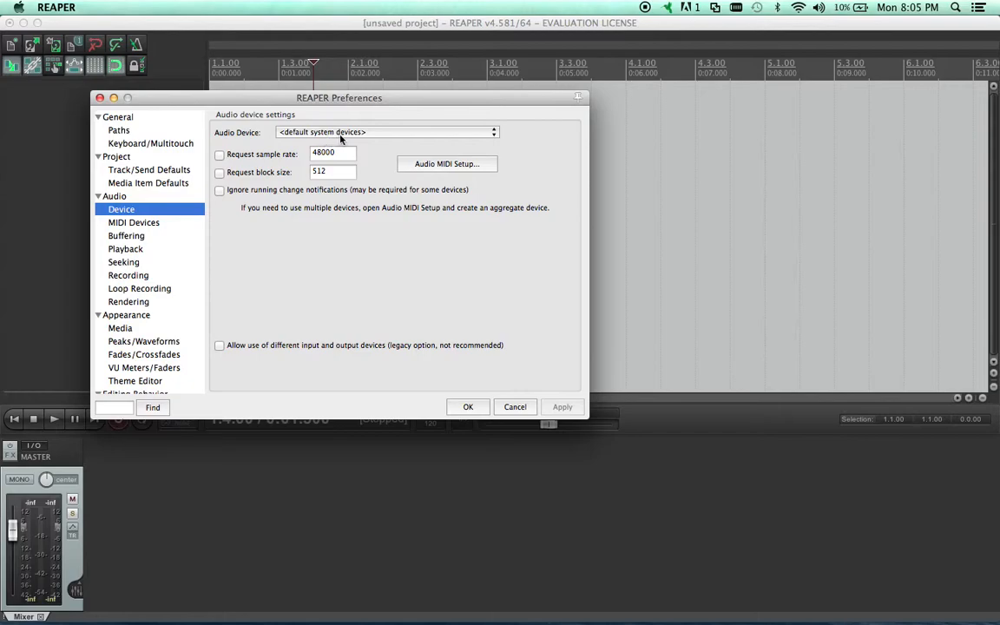
Examine the available audio devices, keep the default system devices and close the preferences
{"action": "left_click", "coordinate": [401, 133]}
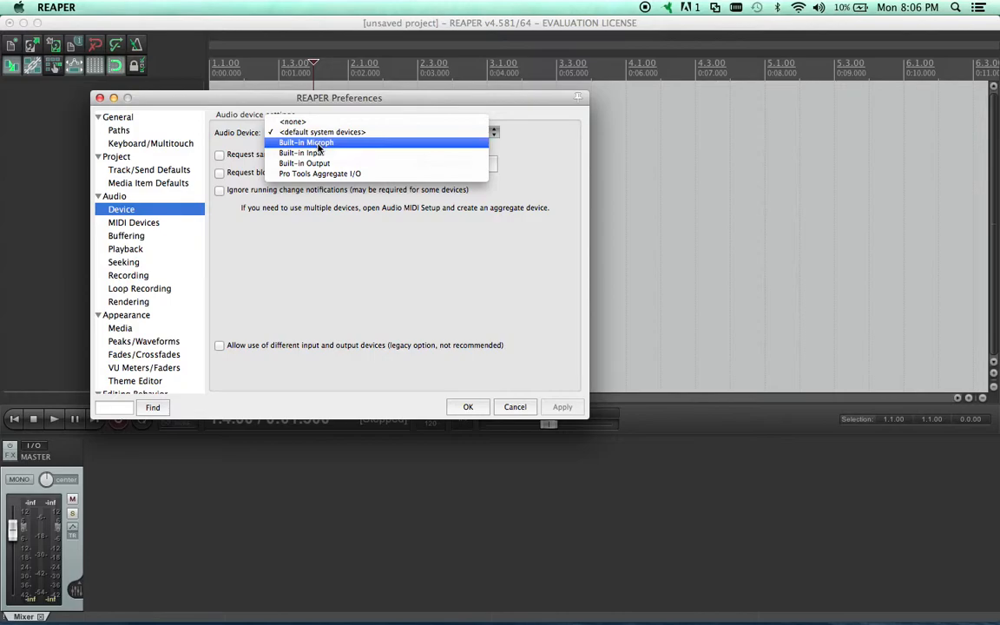
{"action": "left_click", "coordinate": [297, 246]}
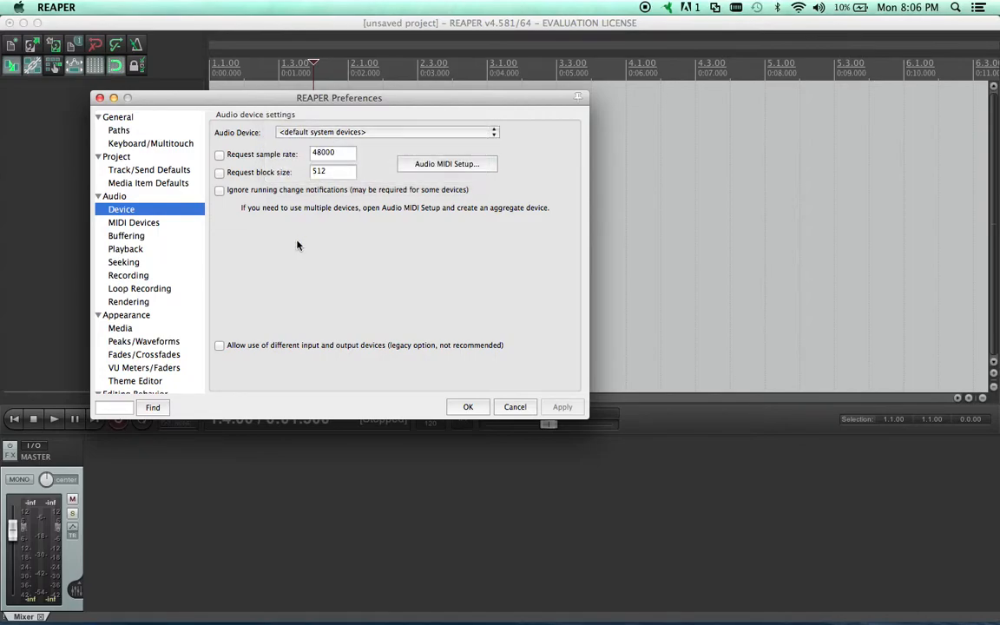
{"action": "left_click", "coordinate": [379, 133]}
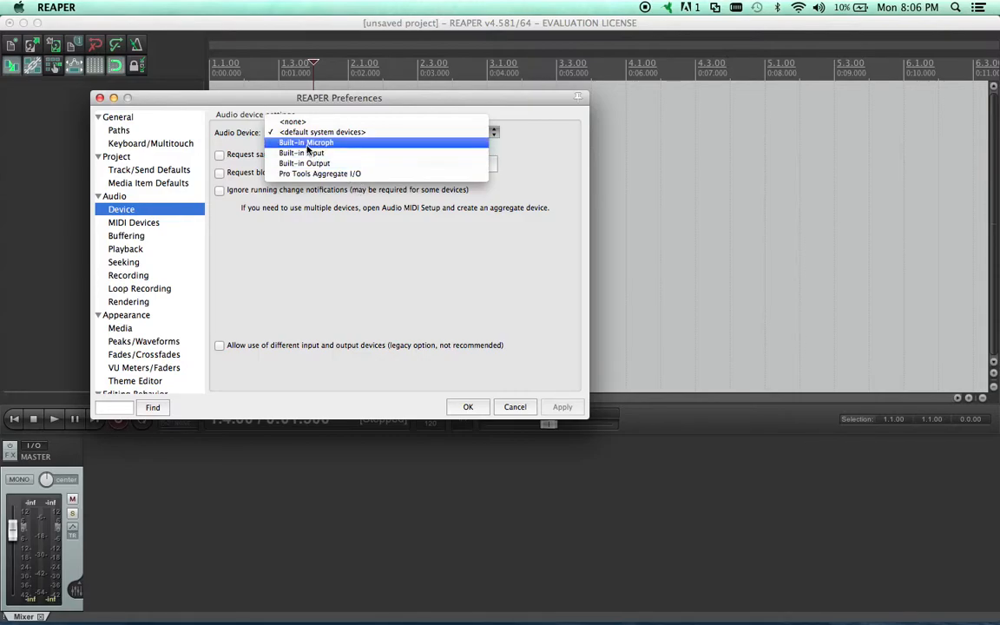
{"action": "left_click", "coordinate": [324, 271]}
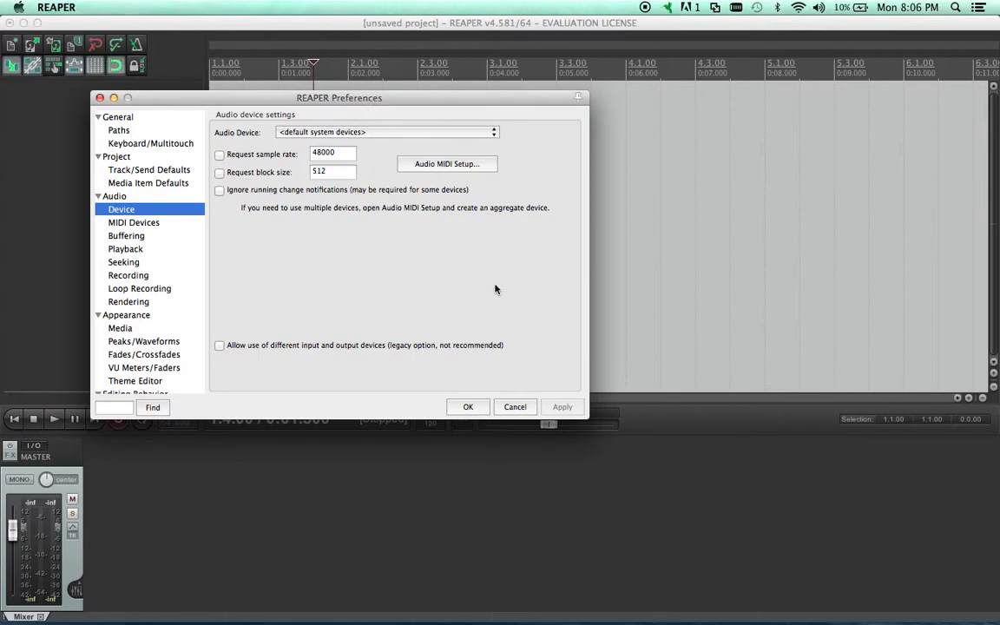
{"action": "left_click", "coordinate": [468, 406]}
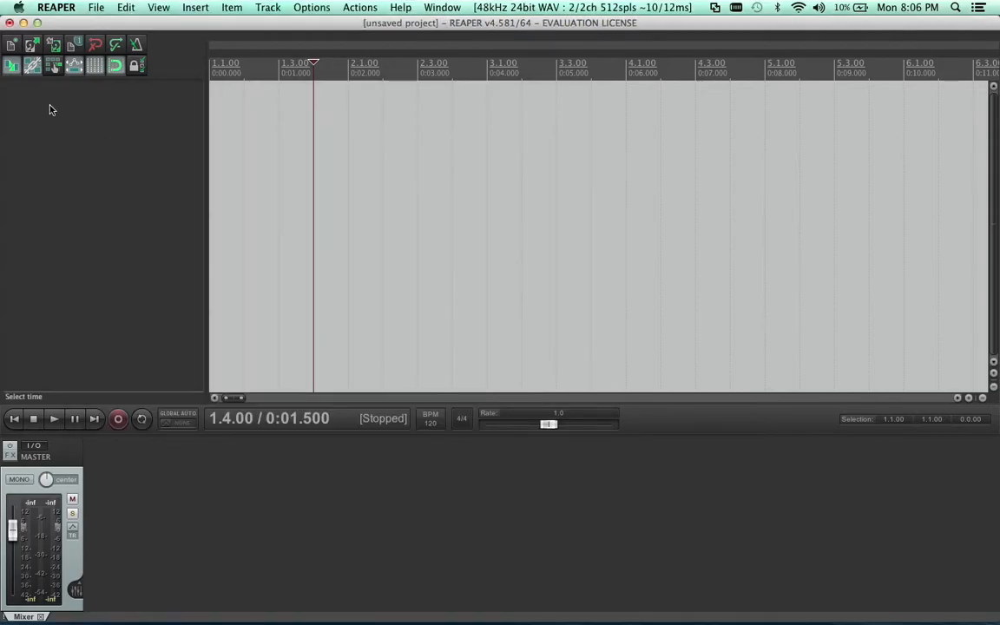
Add a new track and import the Revelations 6:17 audio file from Finder at the track's start
{"action": "double_click", "coordinate": [107, 197]}
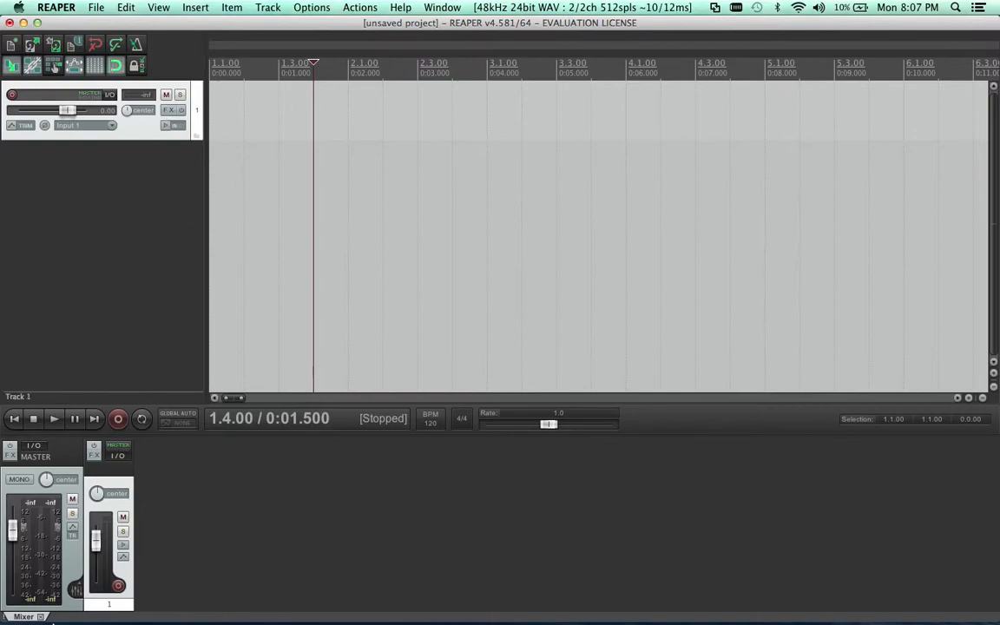
{"action": "left_click", "coordinate": [26, 610]}
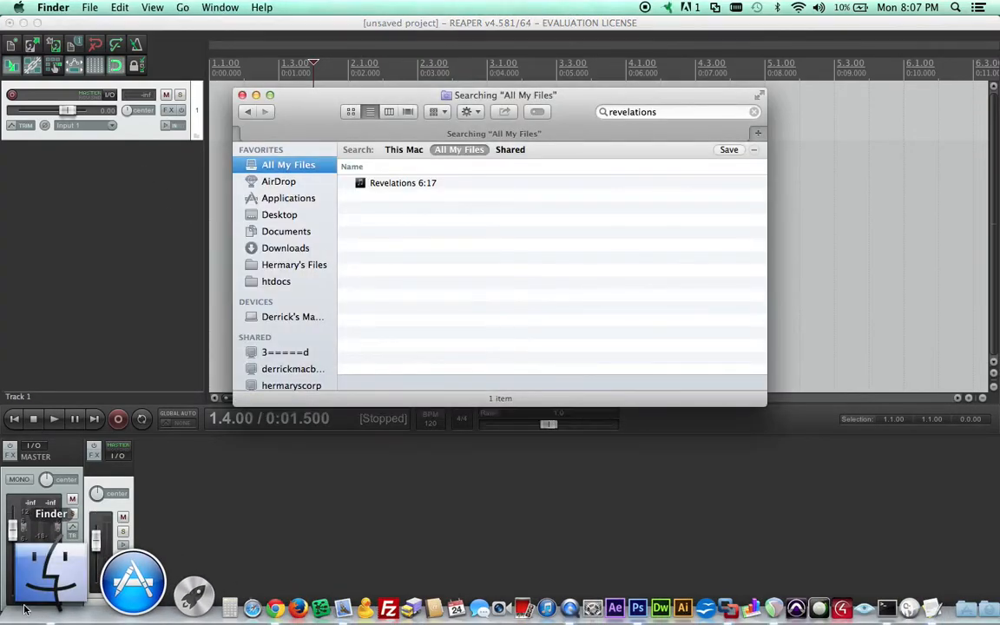
{"action": "left_click_drag", "start_coordinate": [313, 107], "coordinate": [540, 94]}
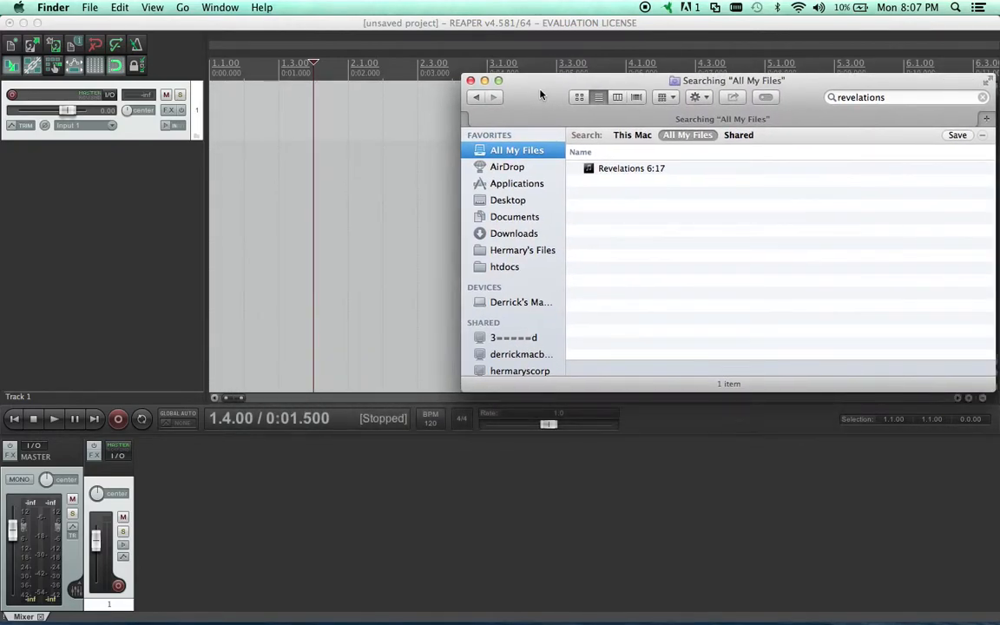
{"action": "left_click", "coordinate": [621, 171]}
{"action": "left_click_drag", "start_coordinate": [621, 171], "coordinate": [219, 115]}
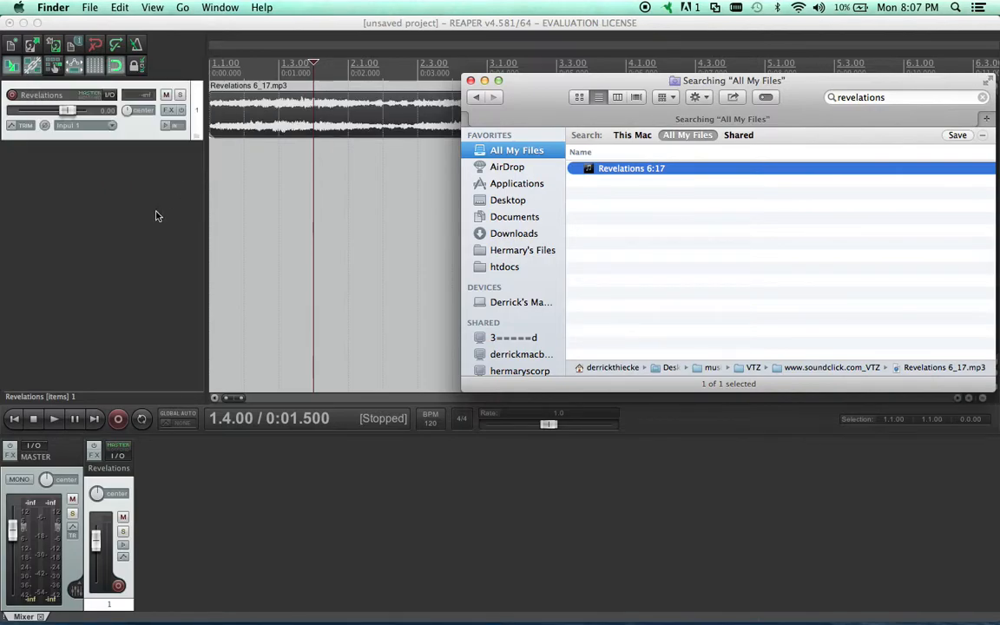
{"action": "left_click", "coordinate": [485, 80]}
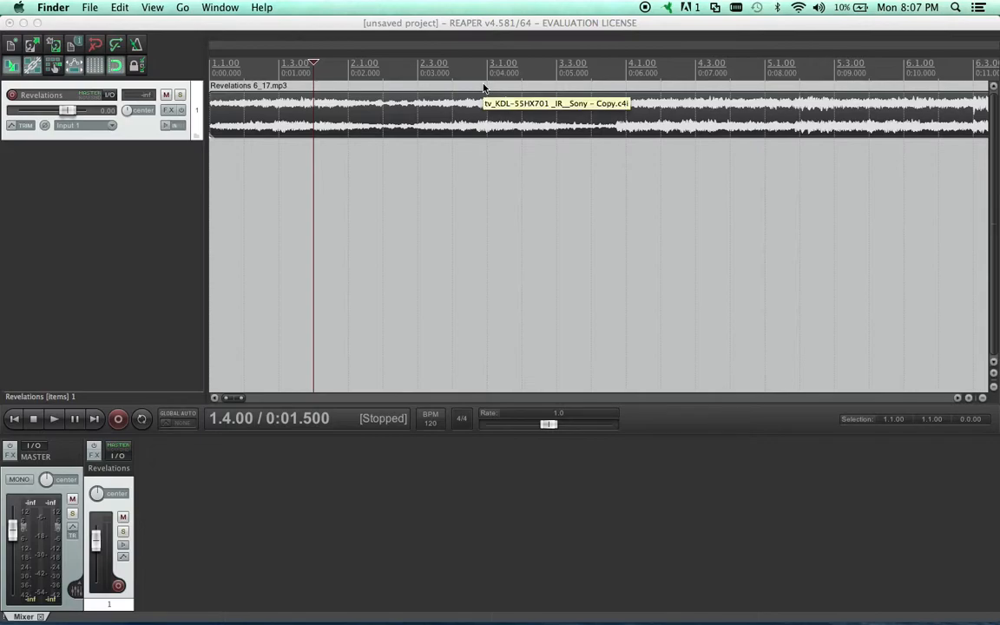
Return to REAPER and play a few seconds of the imported Revelations track
{"action": "key", "text": "space"}
{"action": "key", "text": "space"}
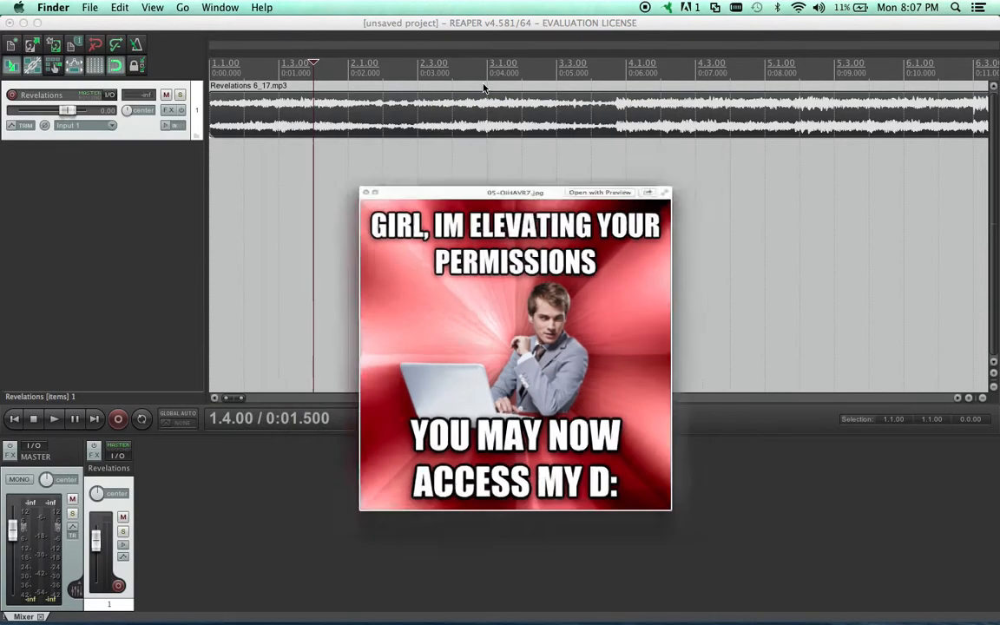
{"action": "left_click", "coordinate": [275, 169]}
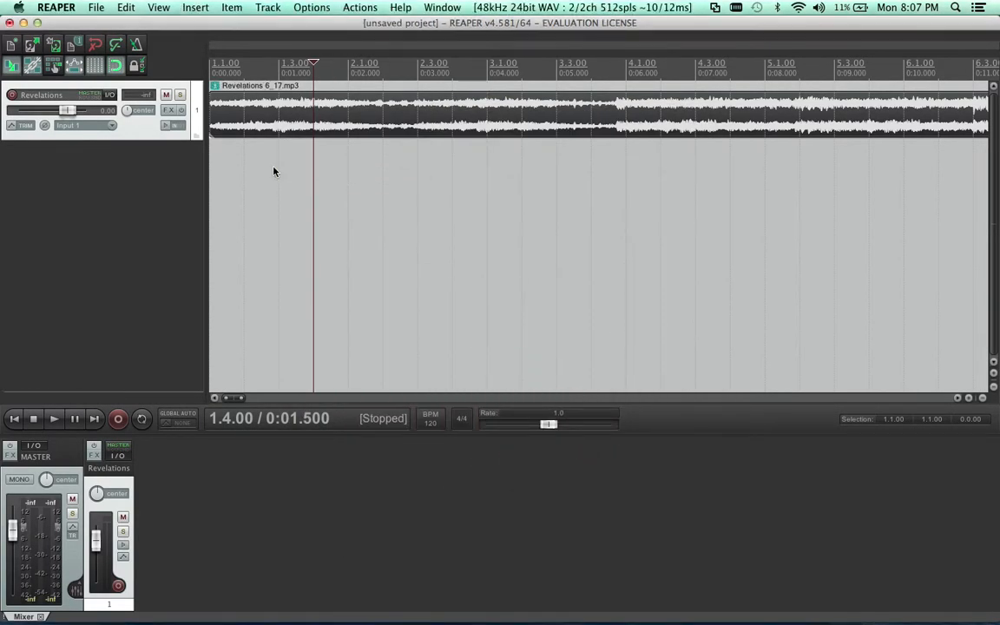
{"action": "key", "text": "space"}
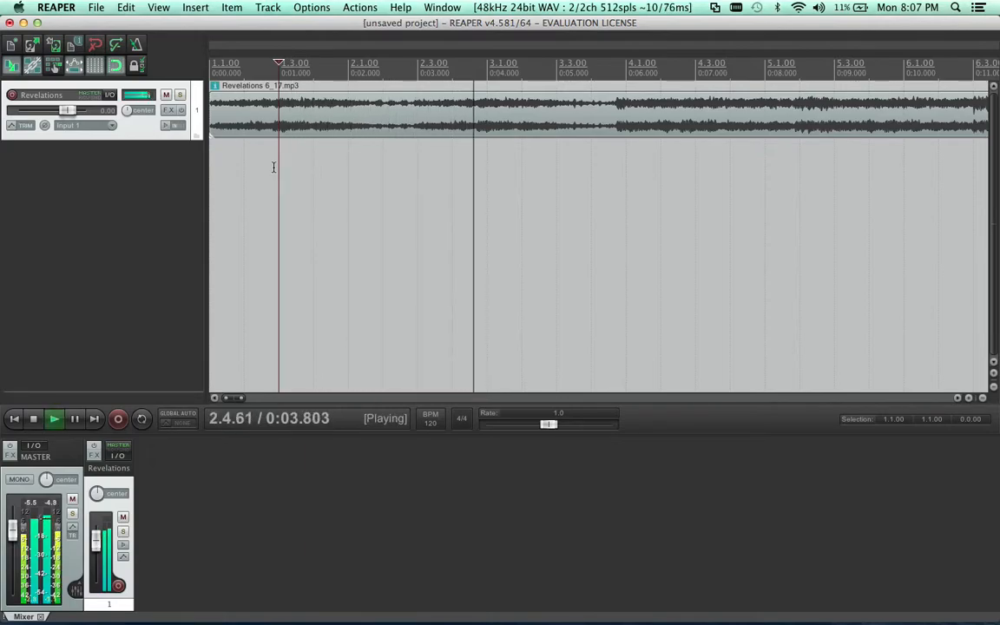
{"action": "key", "text": "space"}
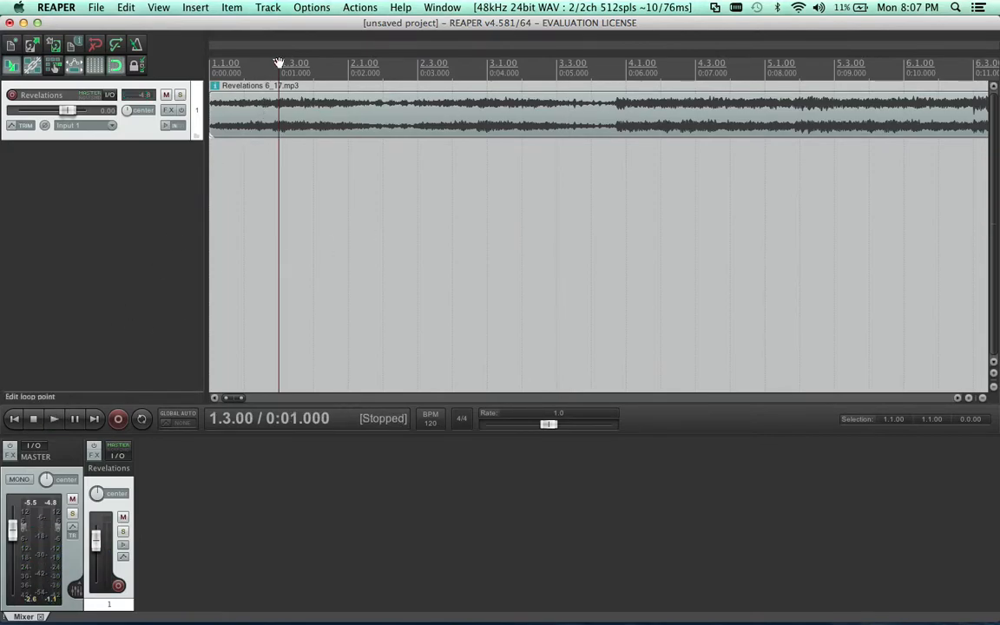
Move the edit cursor to the start of the project
{"action": "left_click_drag", "start_coordinate": [255, 54], "coordinate": [207, 59]}
{"action": "key", "text": "Home"}
{"action": "left_click_drag", "start_coordinate": [278, 76], "coordinate": [161, 70]}
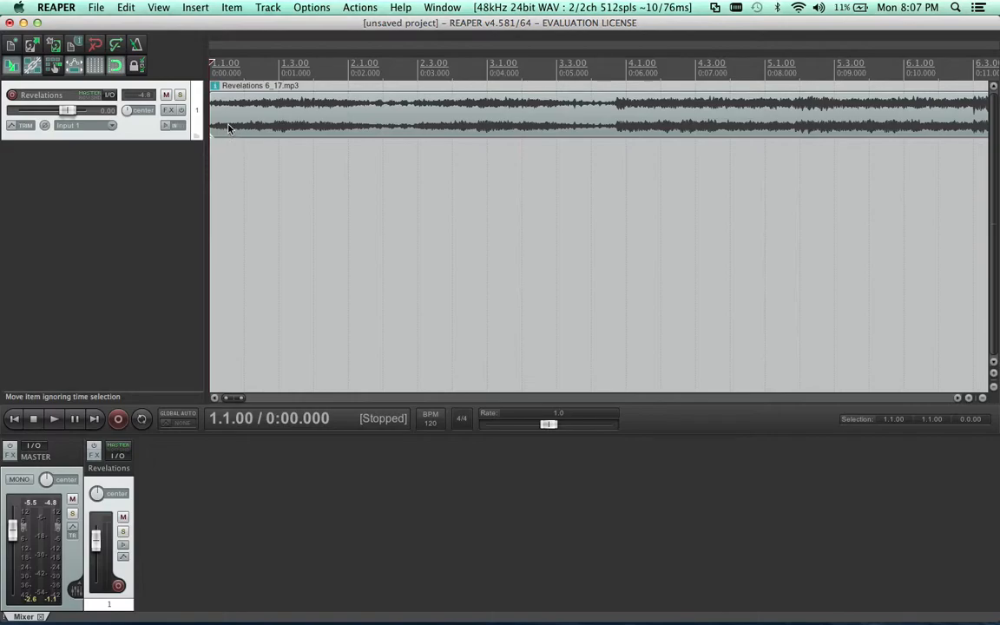
Add a second track below Revelations and arm it for recording
{"action": "double_click", "coordinate": [171, 181]}
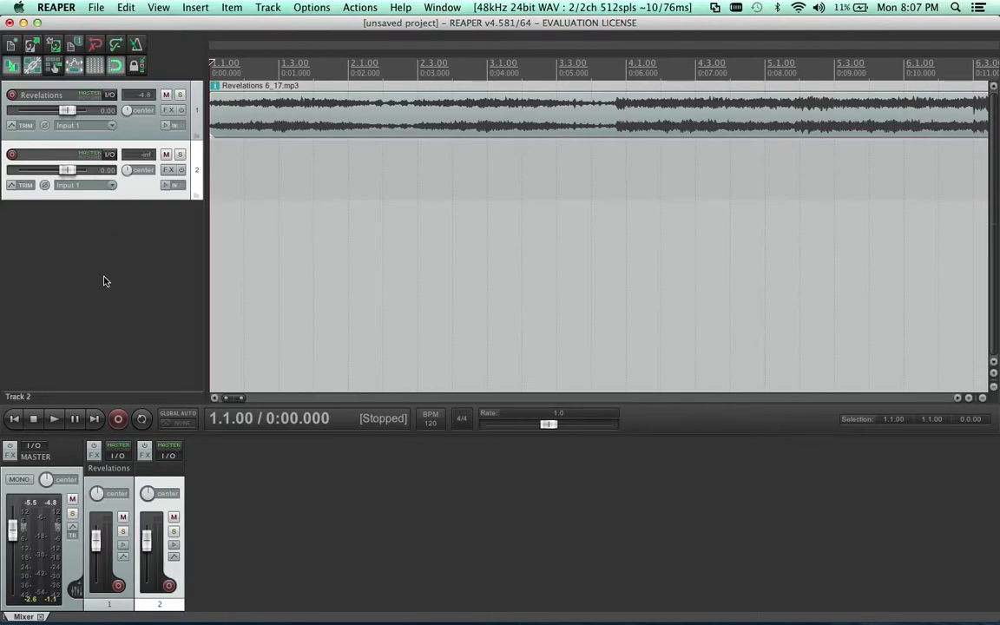
{"action": "left_click", "coordinate": [12, 154]}
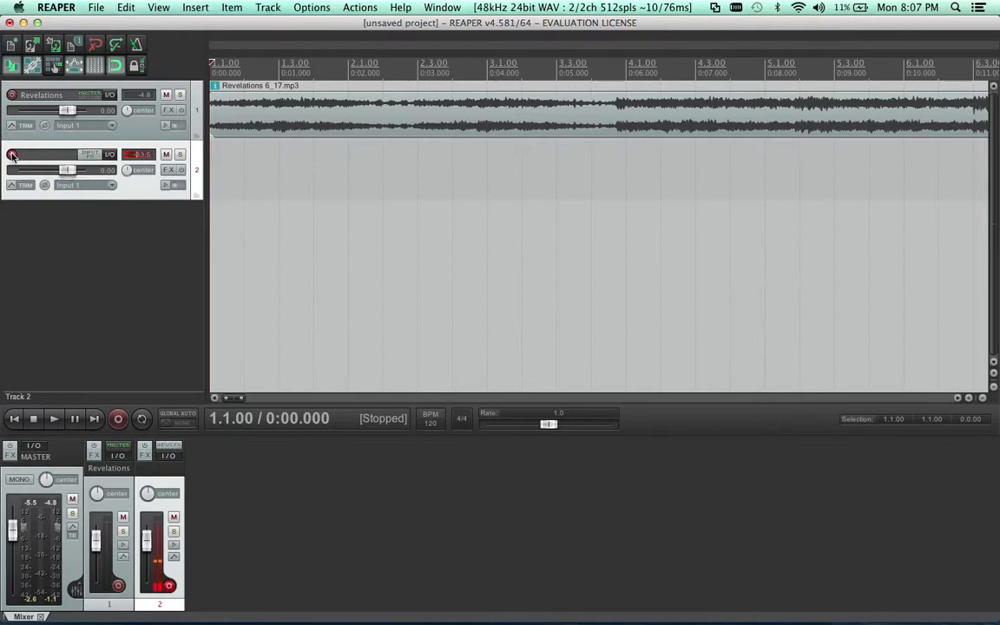
{"action": "left_click", "coordinate": [13, 154]}
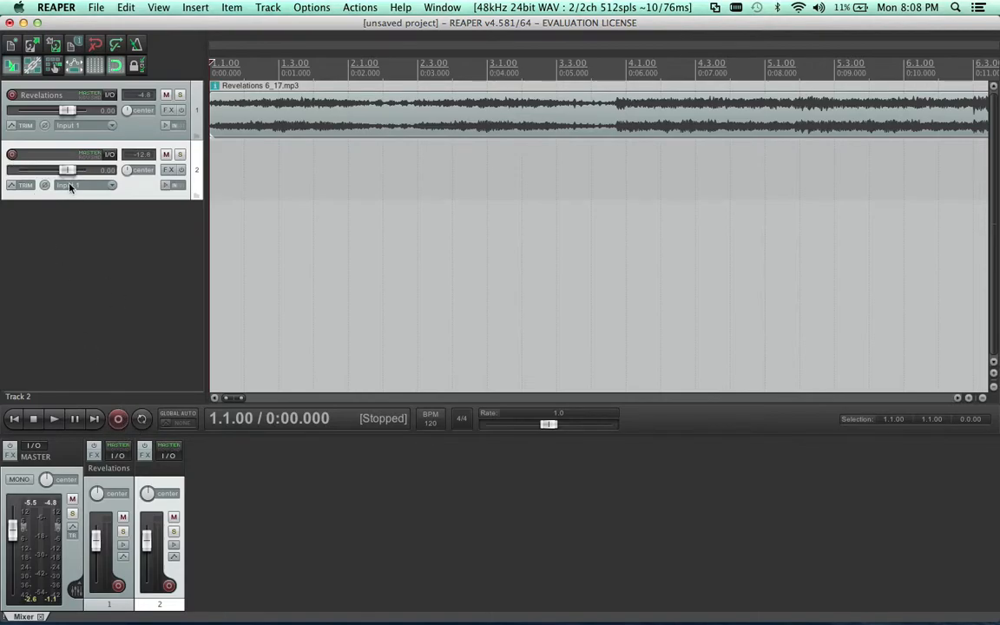
{"action": "left_click", "coordinate": [12, 156]}
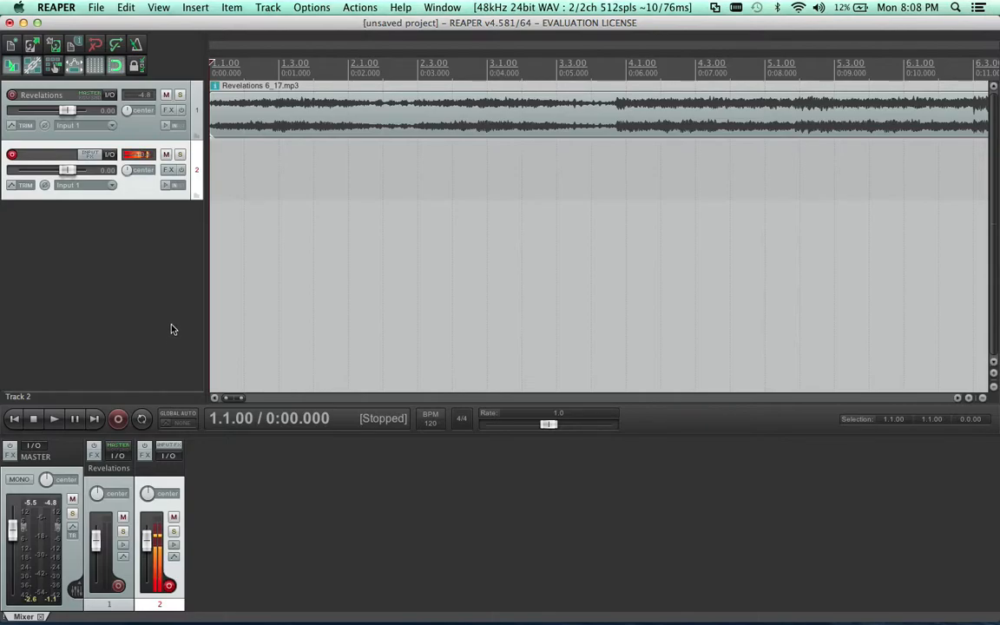
Set the audio device to Built-in Microph in the preferences and apply the change
{"action": "left_click", "coordinate": [55, 7]}
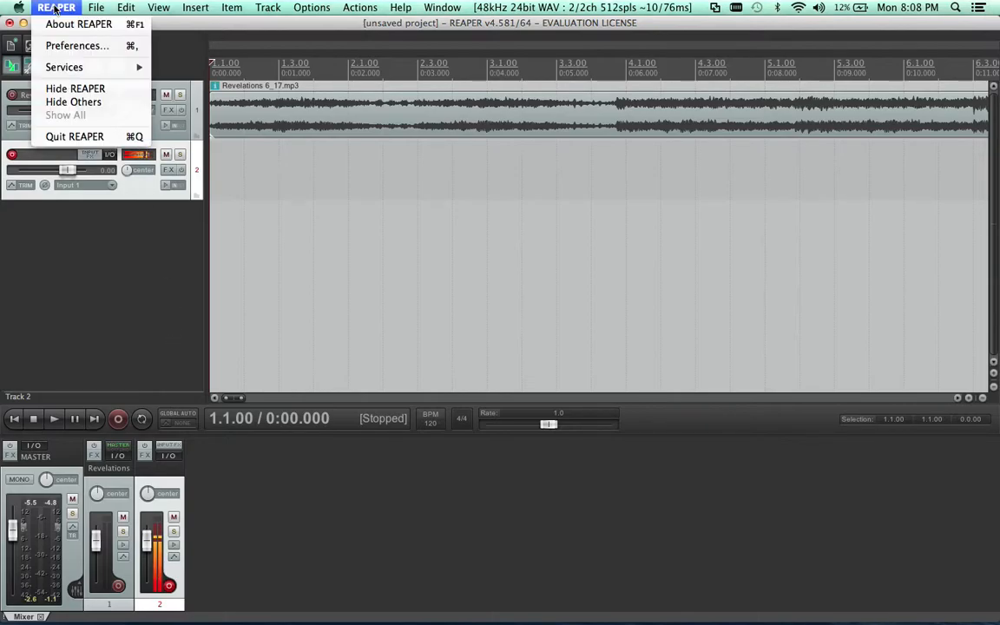
{"action": "left_click", "coordinate": [62, 46]}
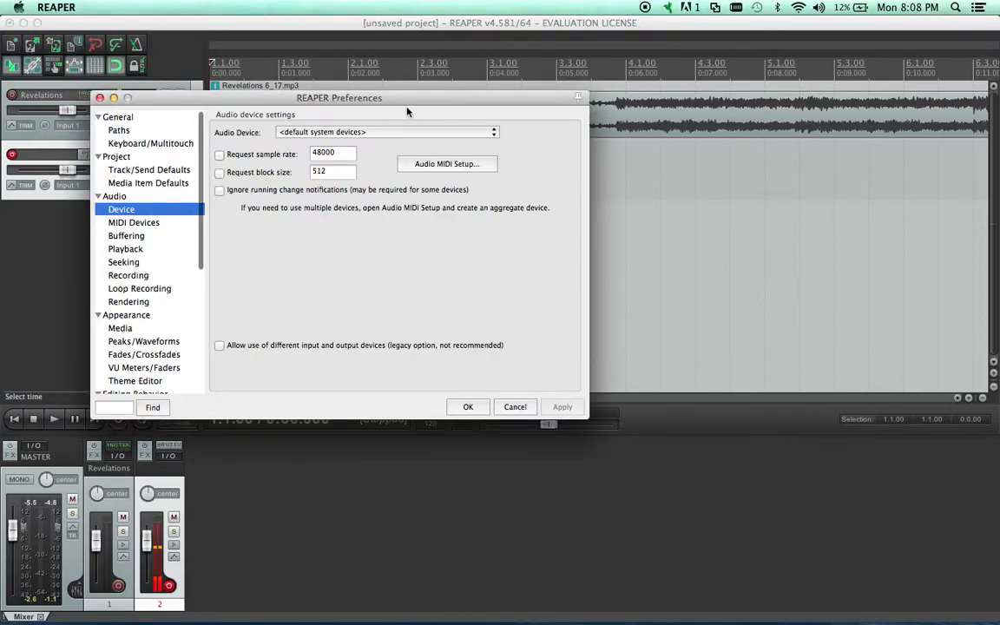
{"action": "left_click", "coordinate": [443, 132]}
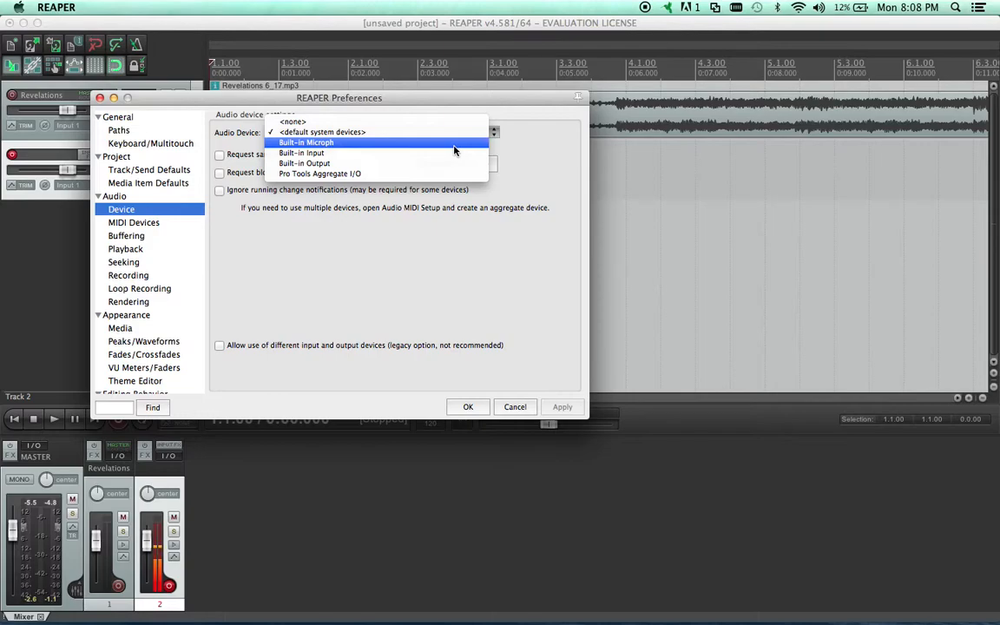
{"action": "left_click", "coordinate": [451, 144]}
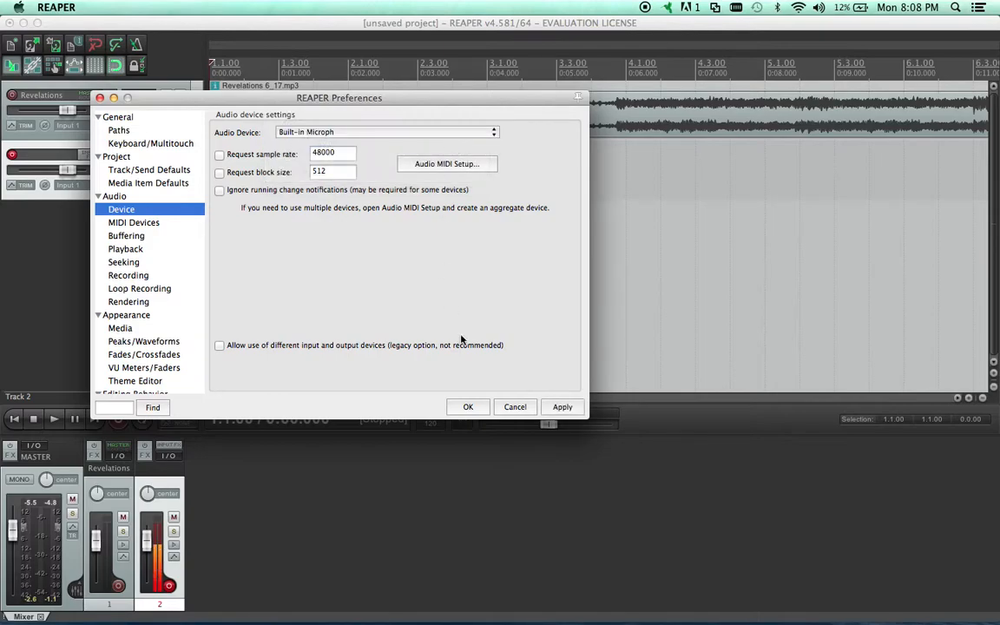
{"action": "left_click", "coordinate": [561, 407]}
{"action": "left_click", "coordinate": [469, 408]}
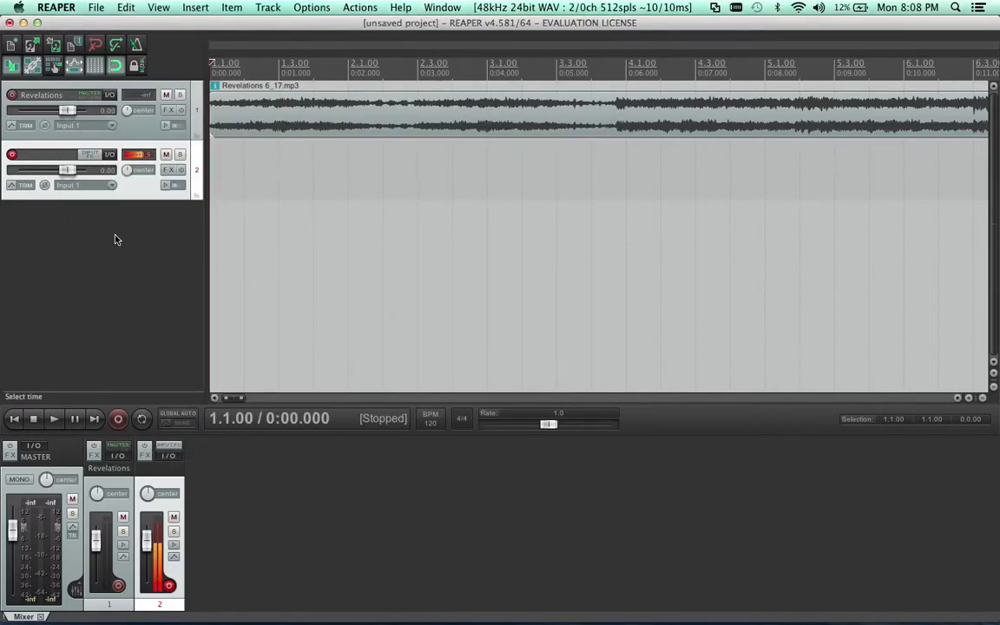
Set the audio device to Built-in Input in the preferences and apply the change
{"action": "left_click", "coordinate": [97, 7]}
{"action": "mouse_move", "coordinate": [53, 6]}
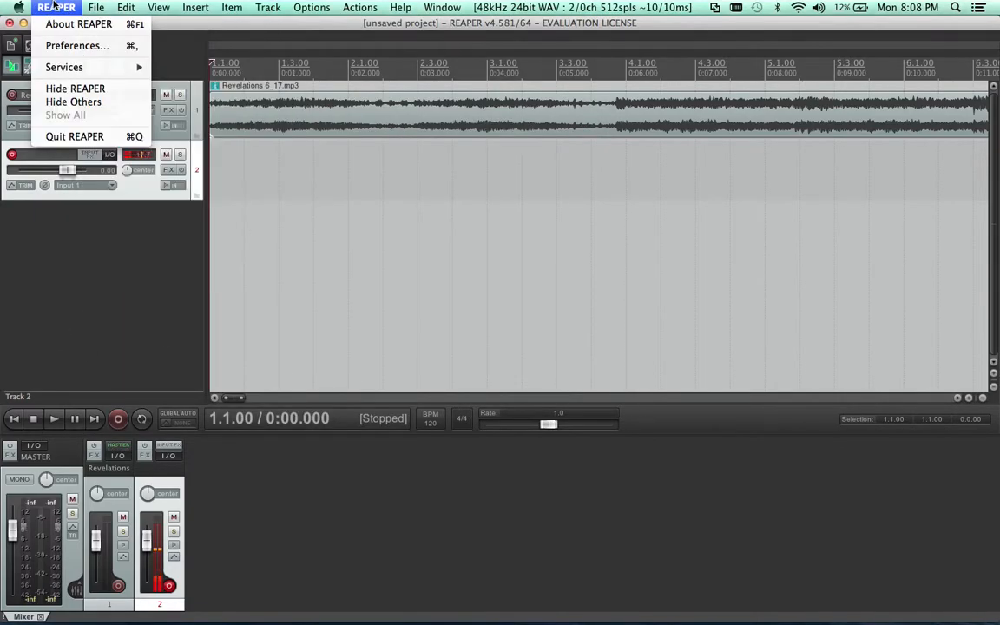
{"action": "left_click", "coordinate": [61, 46]}
{"action": "left_click", "coordinate": [371, 132]}
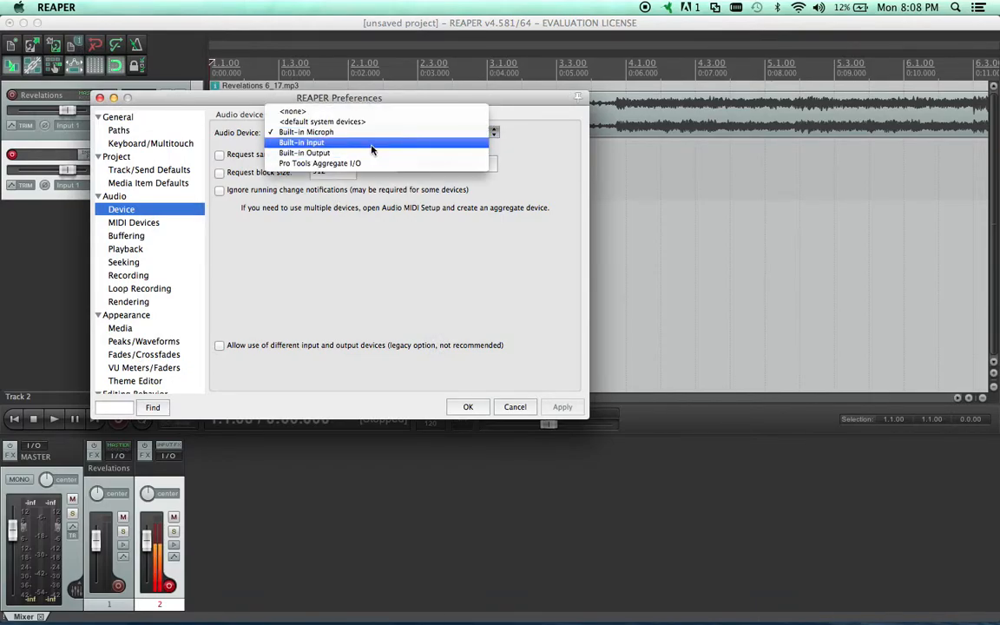
{"action": "left_click", "coordinate": [371, 151]}
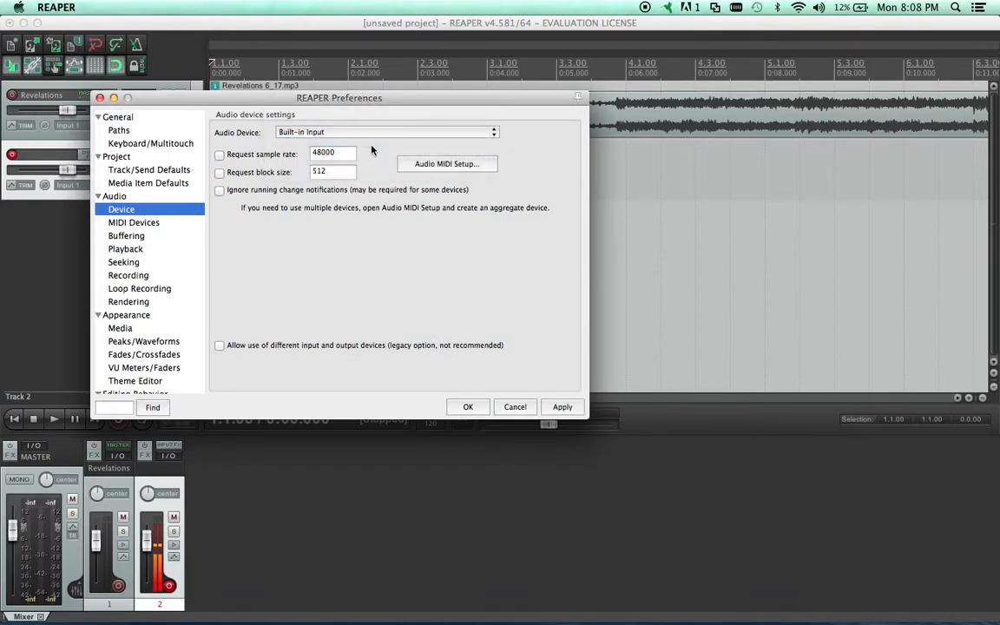
{"action": "left_click", "coordinate": [563, 407]}
{"action": "left_click", "coordinate": [467, 407]}
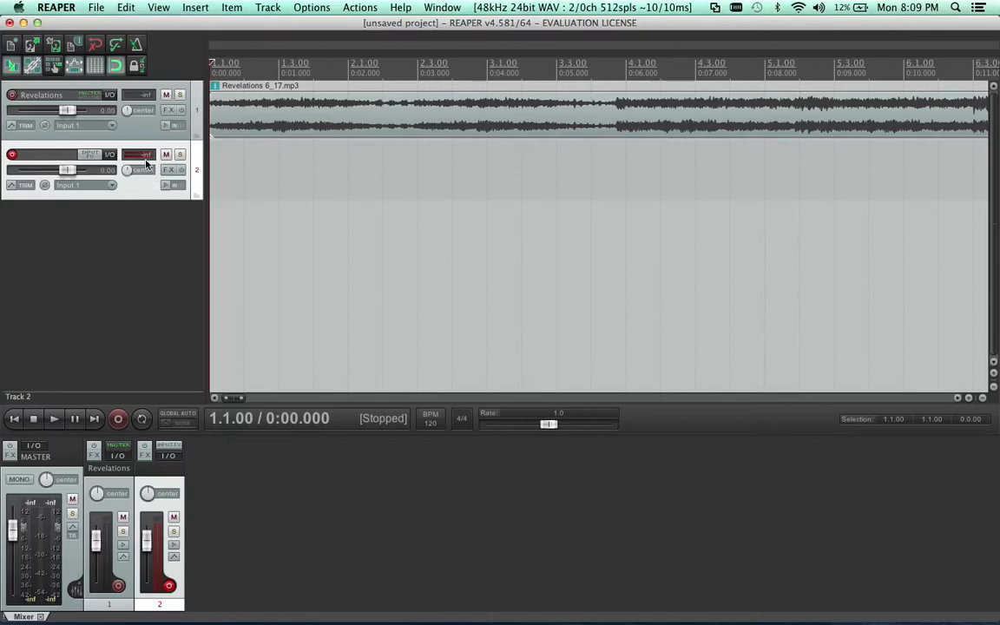
Set the audio device to <default system devices> in the preferences, apply the change and close the preferences
{"action": "left_click", "coordinate": [94, 8]}
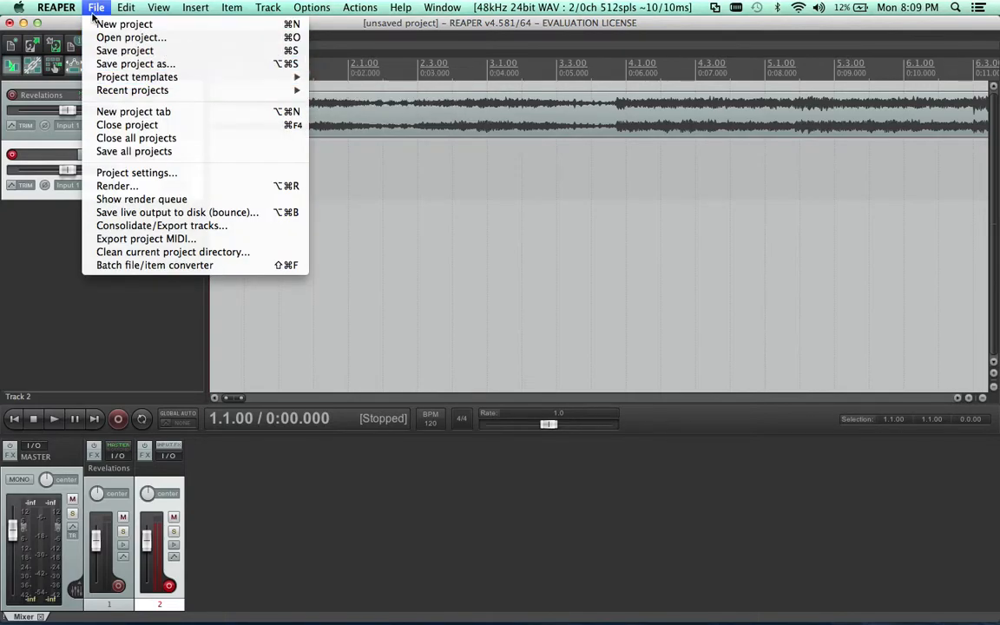
{"action": "mouse_move", "coordinate": [85, 9]}
{"action": "left_click", "coordinate": [76, 45]}
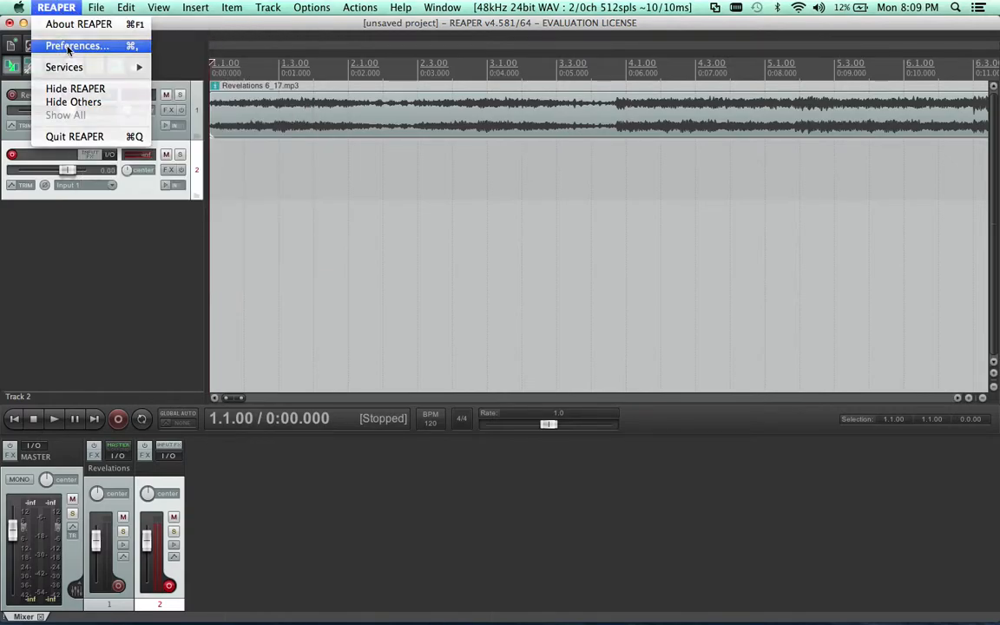
{"action": "left_click", "coordinate": [365, 132]}
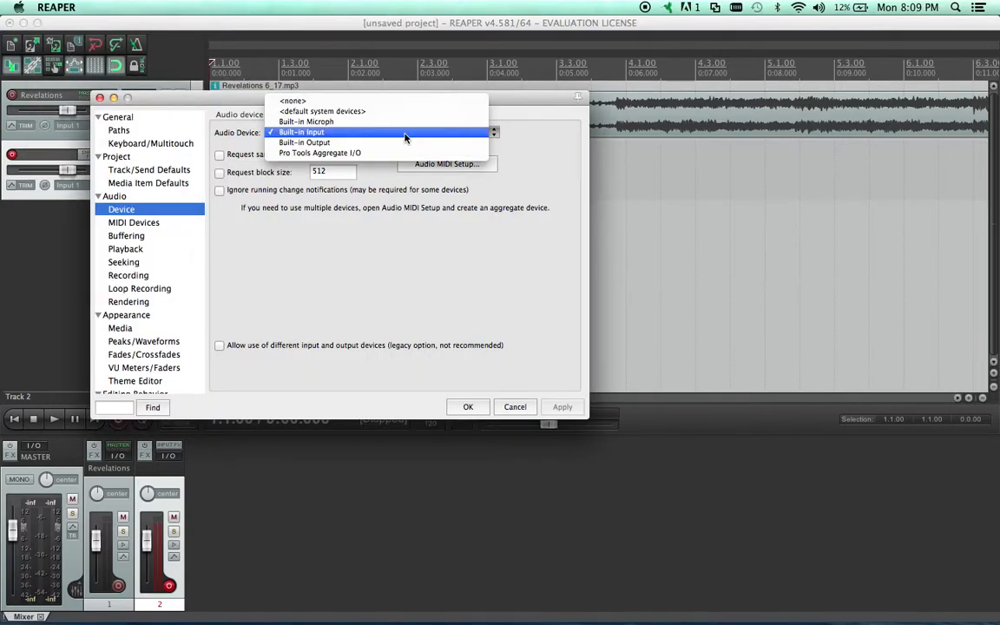
{"action": "left_click", "coordinate": [402, 112]}
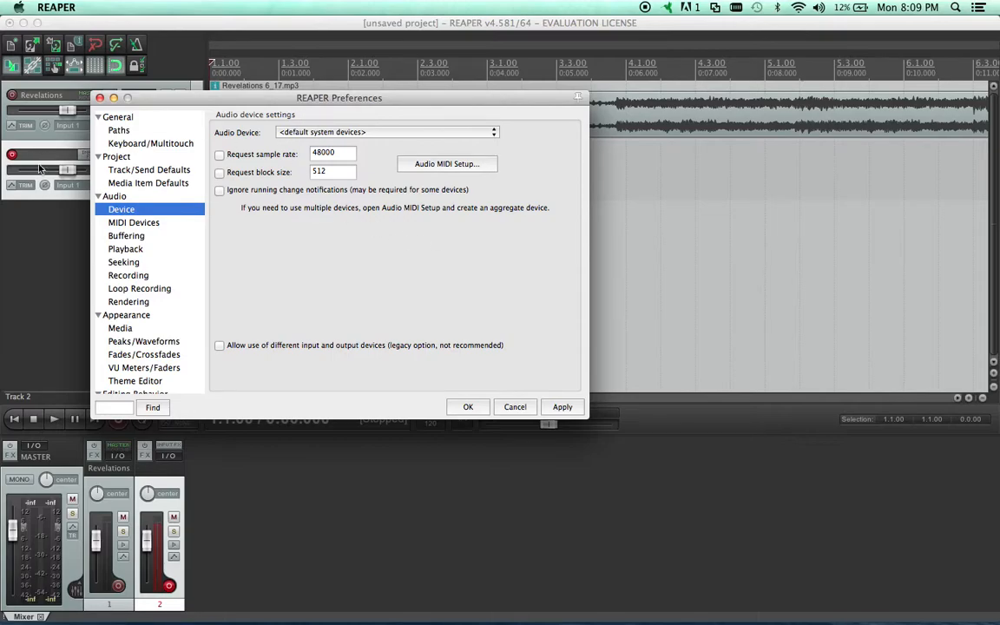
{"action": "left_click", "coordinate": [372, 133]}
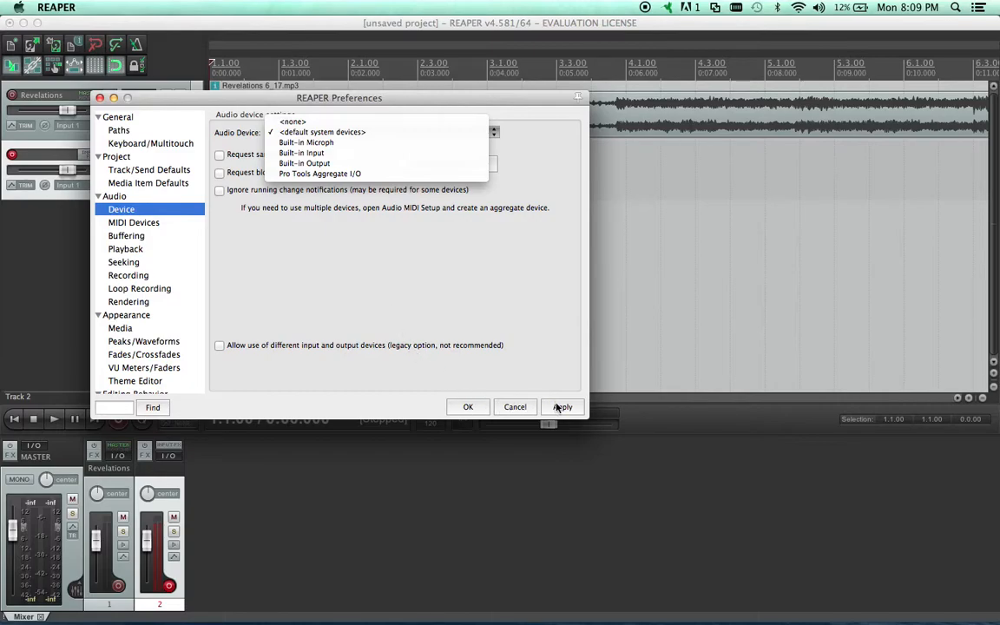
{"action": "left_click", "coordinate": [558, 407]}
{"action": "left_click", "coordinate": [560, 407]}
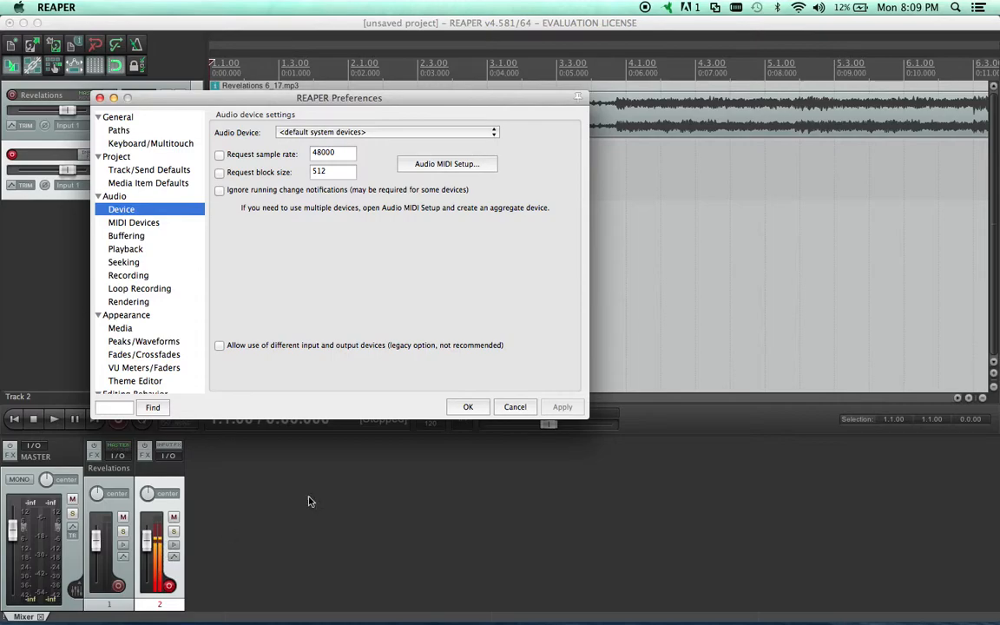
{"action": "left_click", "coordinate": [468, 407]}
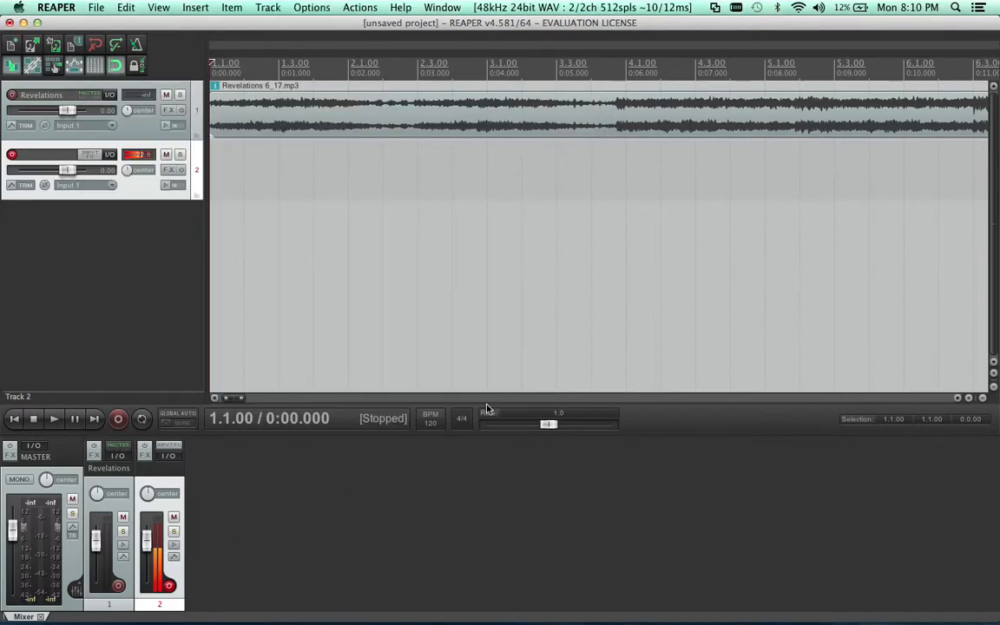
Turn the system output volume all the way down, and record and save a take about 7 seconds long on track 2
{"action": "left_click", "coordinate": [820, 8]}
{"action": "left_click_drag", "start_coordinate": [819, 34], "coordinate": [818, 101]}
{"action": "left_click", "coordinate": [118, 422]}
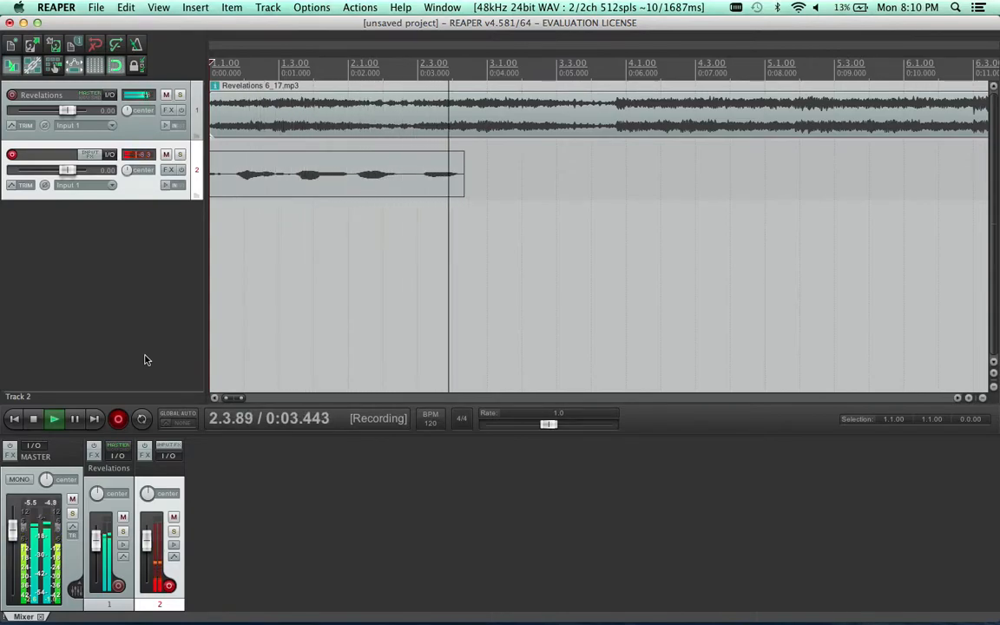
{"action": "left_click", "coordinate": [34, 420]}
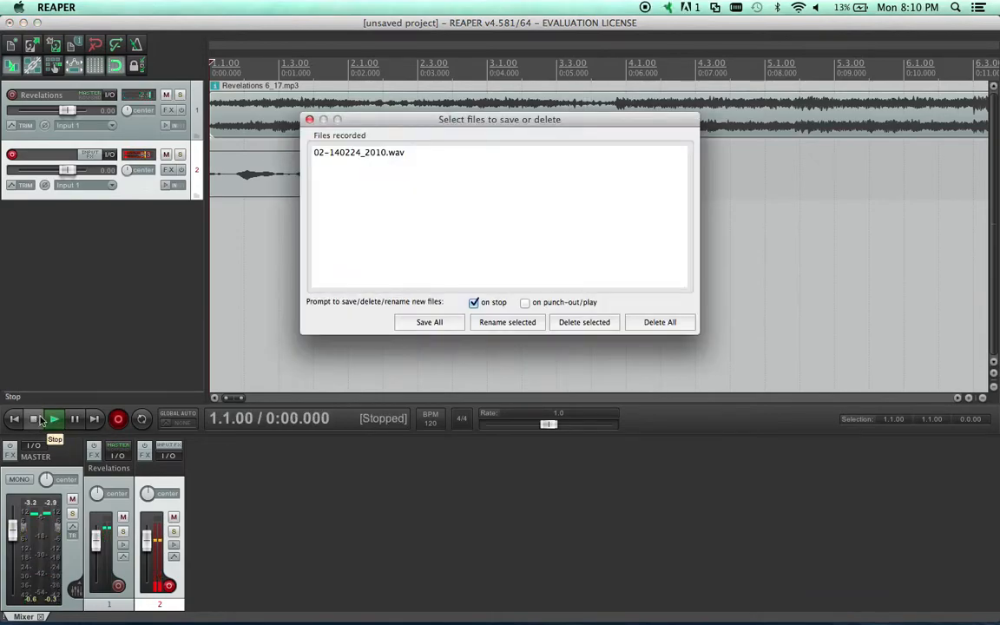
{"action": "left_click", "coordinate": [391, 152]}
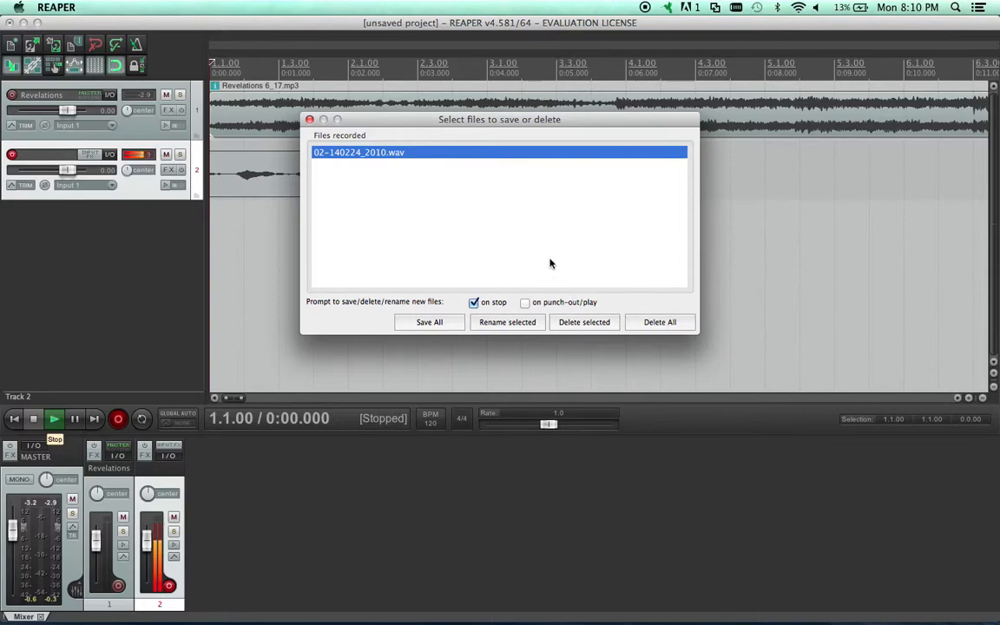
{"action": "left_click", "coordinate": [429, 321]}
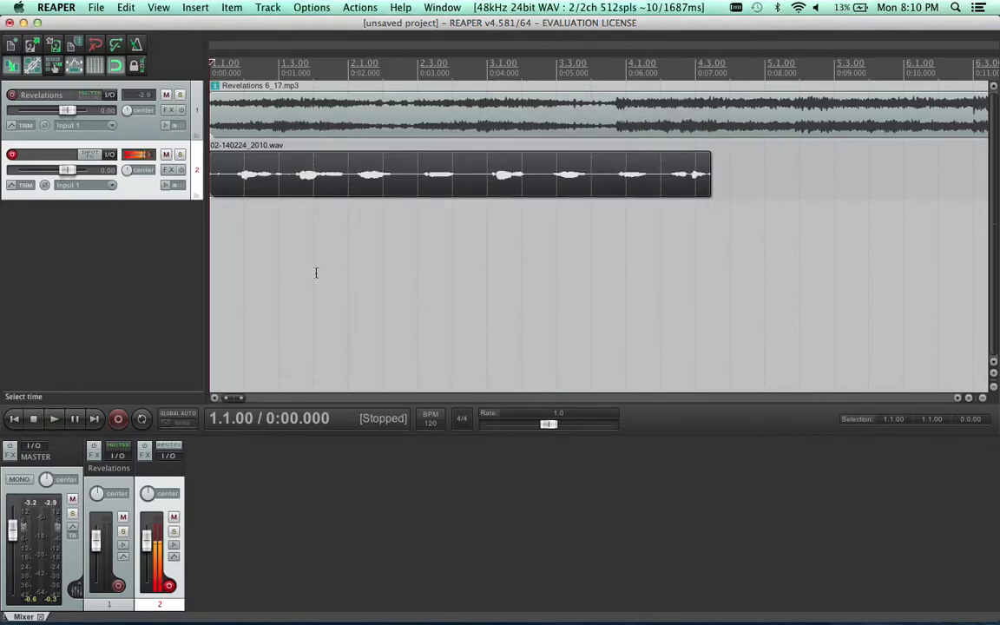
Play the recorded take together with the backing track from the project start, and stop playback
{"action": "key", "text": "space"}
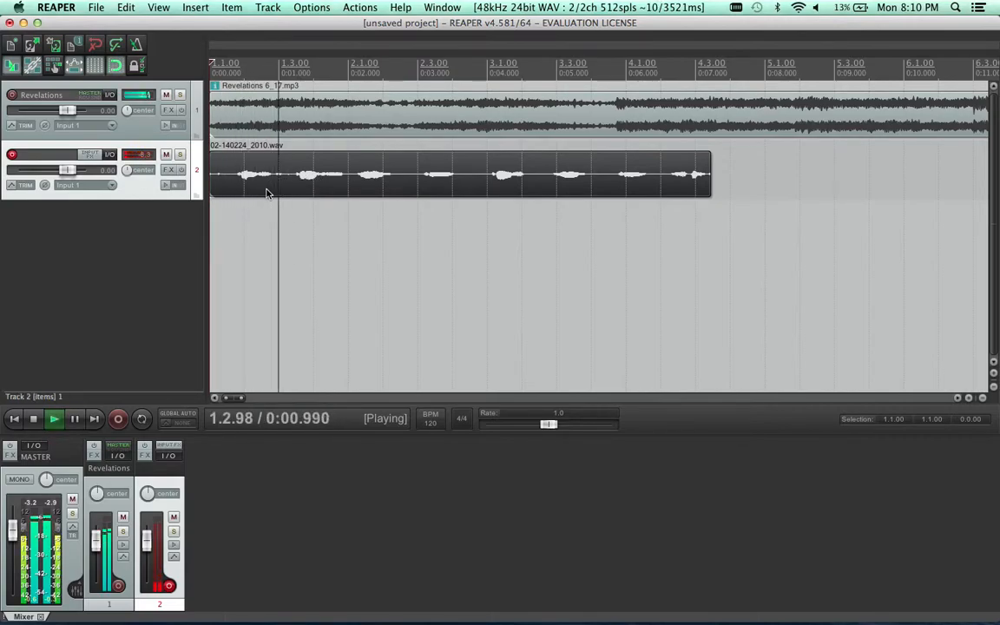
{"action": "key", "text": "space"}
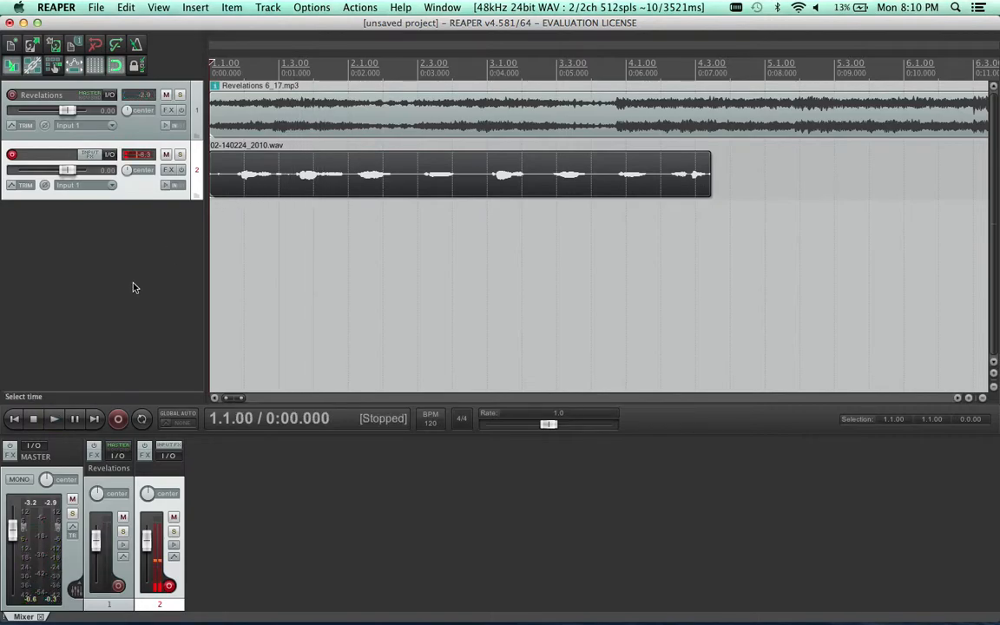
Toggle record arming on track 2 off and on several times, leaving the track armed
{"action": "left_click", "coordinate": [169, 586]}
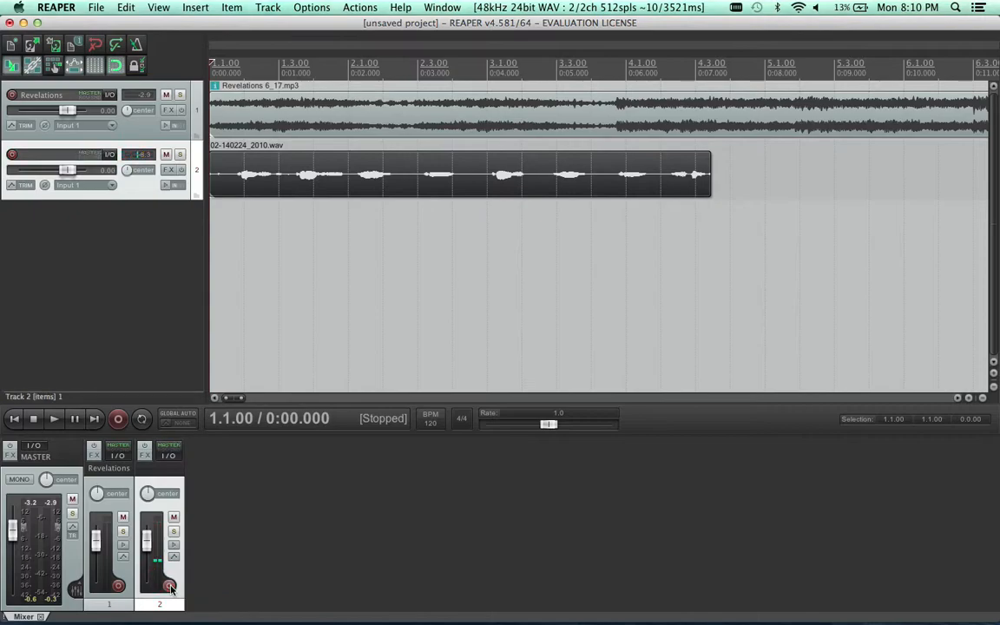
{"action": "left_click", "coordinate": [169, 586]}
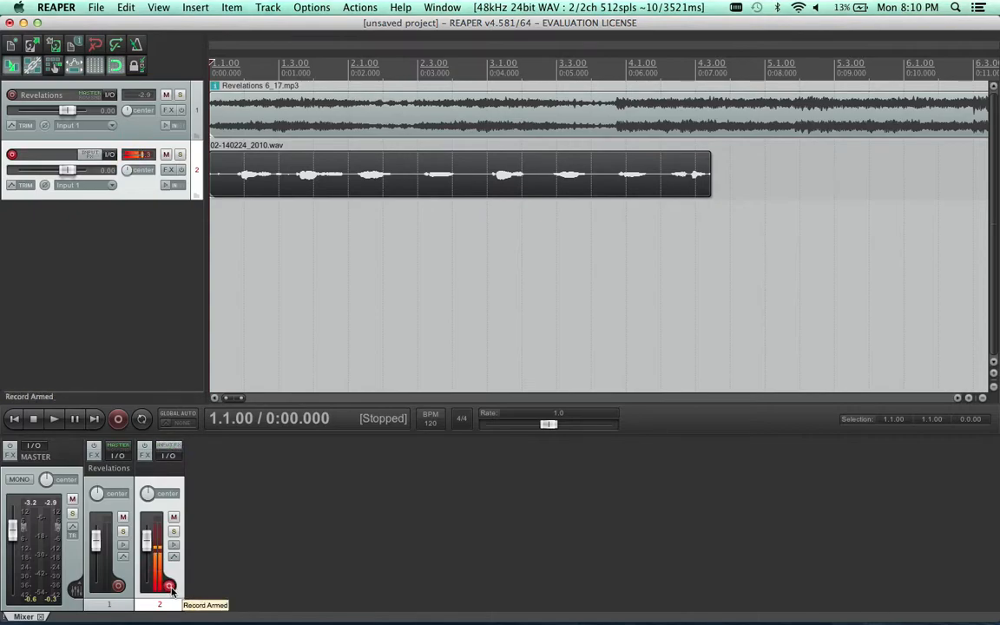
{"action": "left_click", "coordinate": [169, 587]}
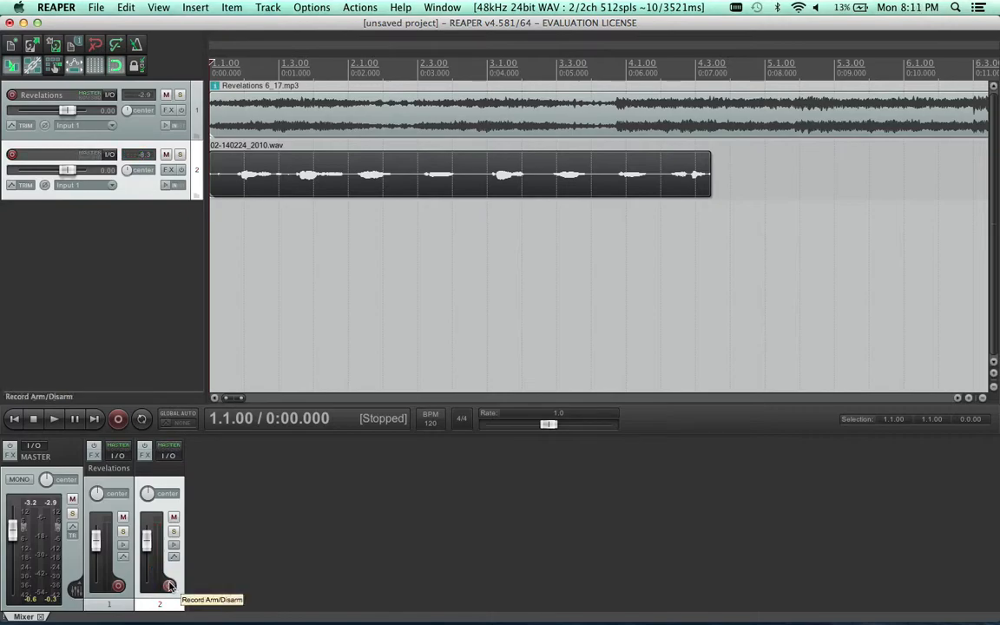
{"action": "left_click", "coordinate": [12, 155]}
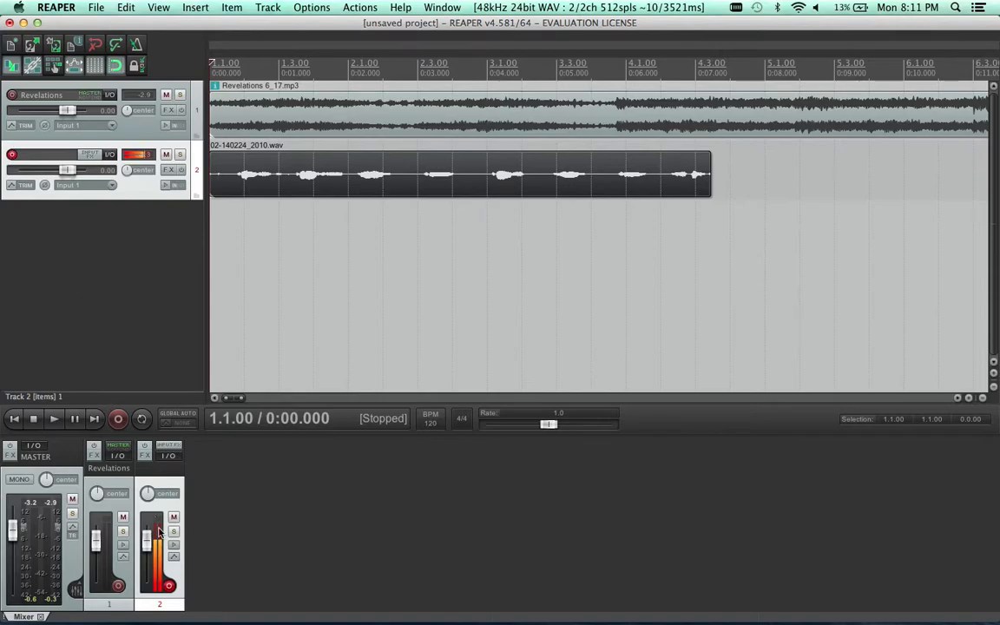
{"action": "left_click", "coordinate": [170, 586]}
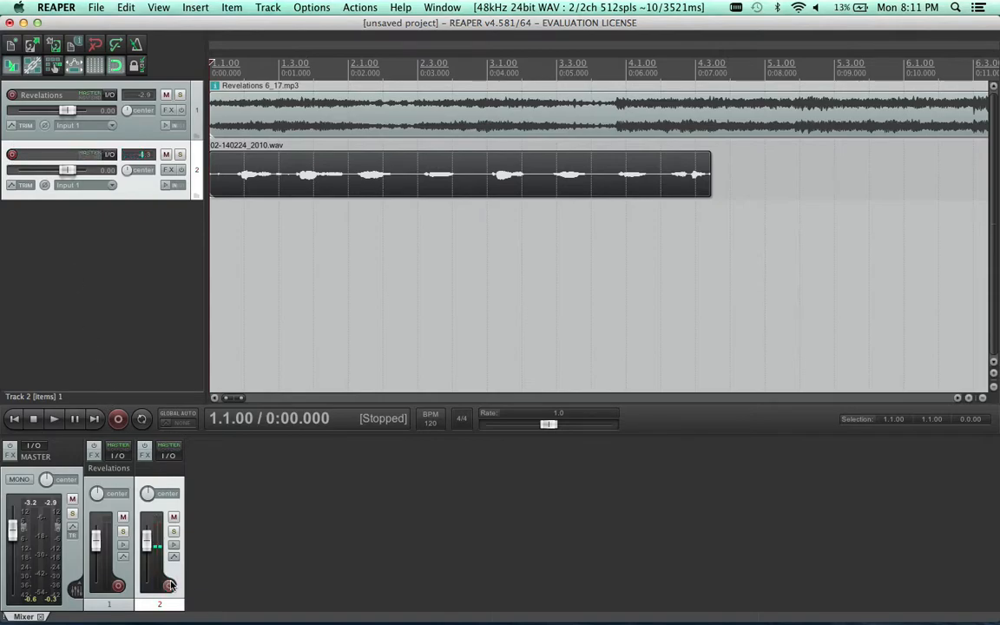
{"action": "left_click", "coordinate": [148, 428]}
{"action": "left_click", "coordinate": [13, 155]}
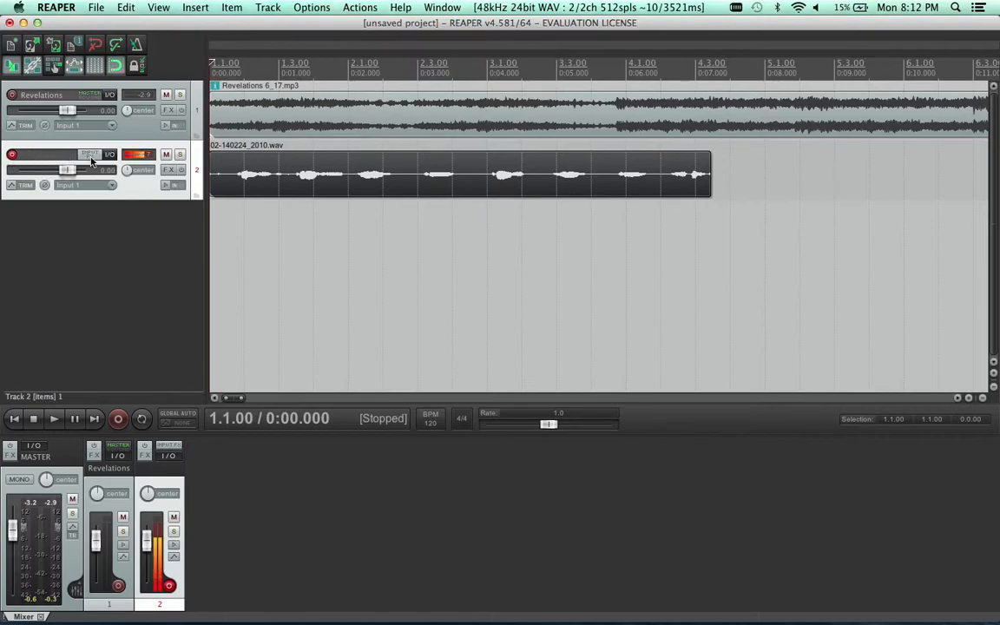
{"action": "left_click", "coordinate": [11, 154]}
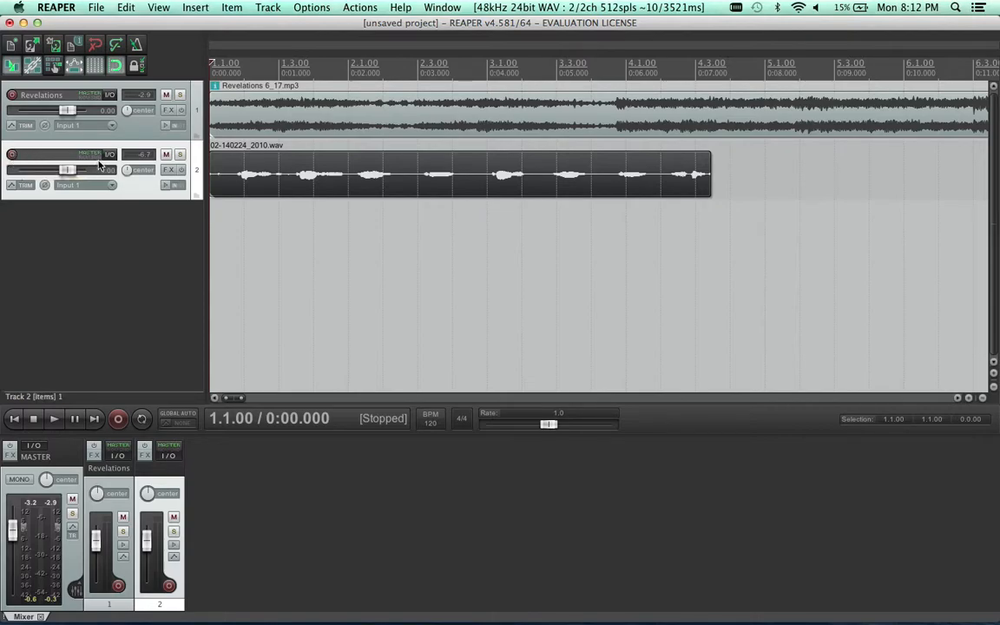
{"action": "left_click", "coordinate": [12, 156]}
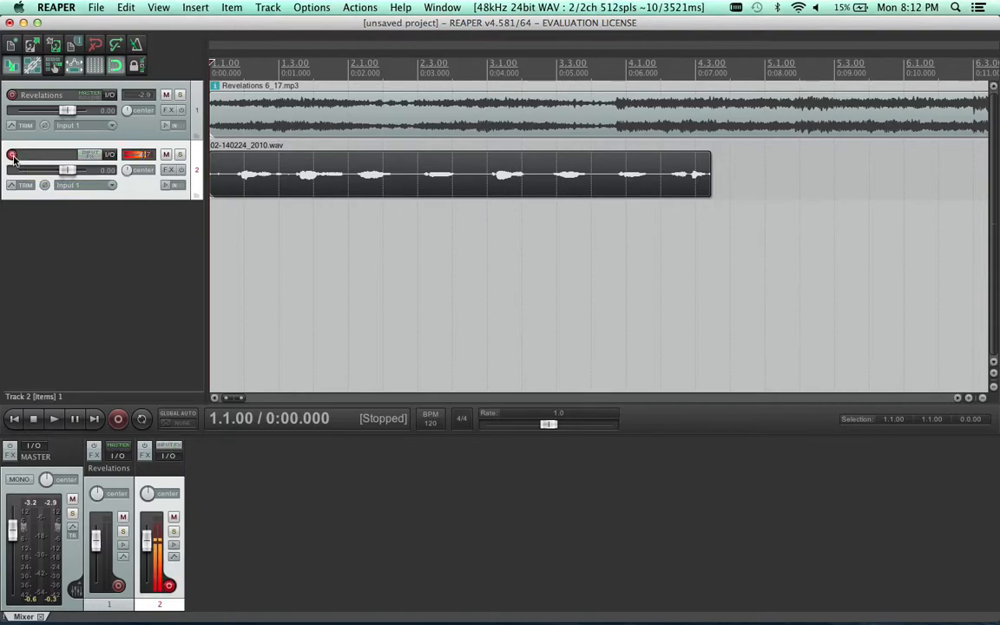
Add the VST: ReaComp (Cockos) compressor to track 2's input FX chain
{"action": "left_click", "coordinate": [94, 157]}
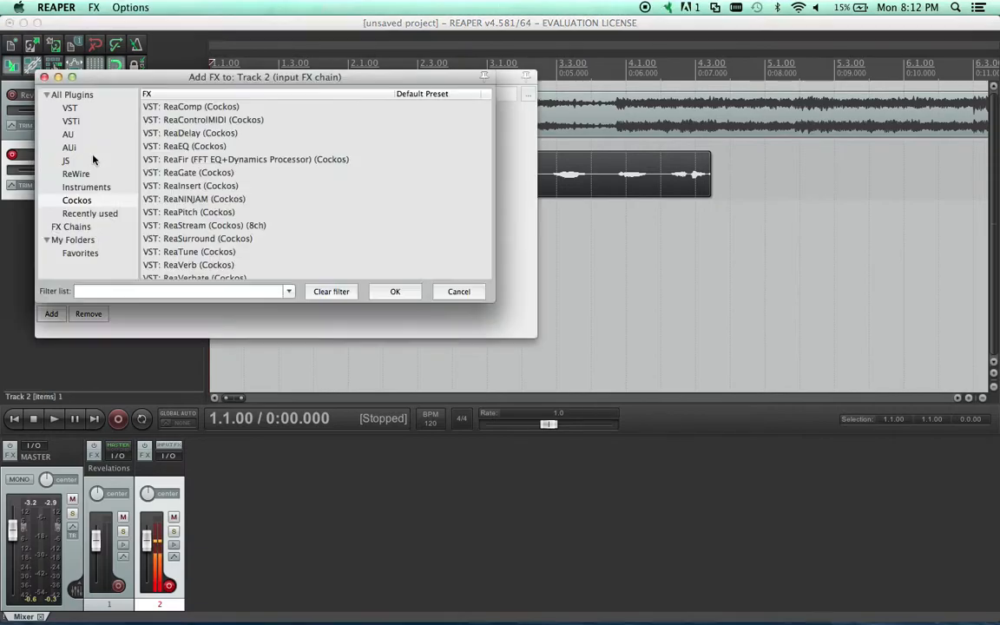
{"action": "left_click", "coordinate": [82, 201]}
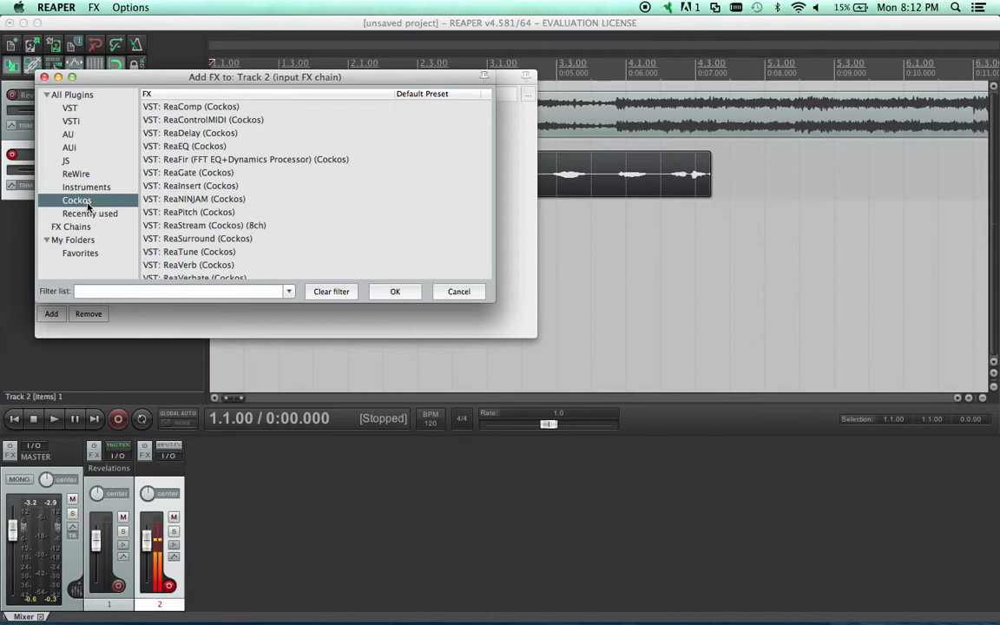
{"action": "left_click", "coordinate": [202, 107]}
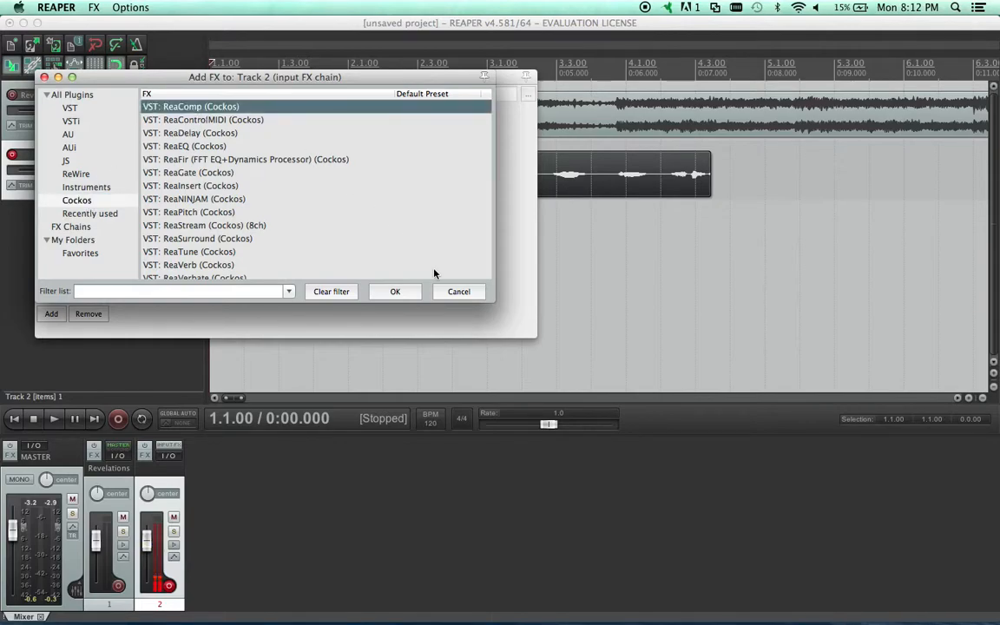
{"action": "left_click", "coordinate": [408, 289]}
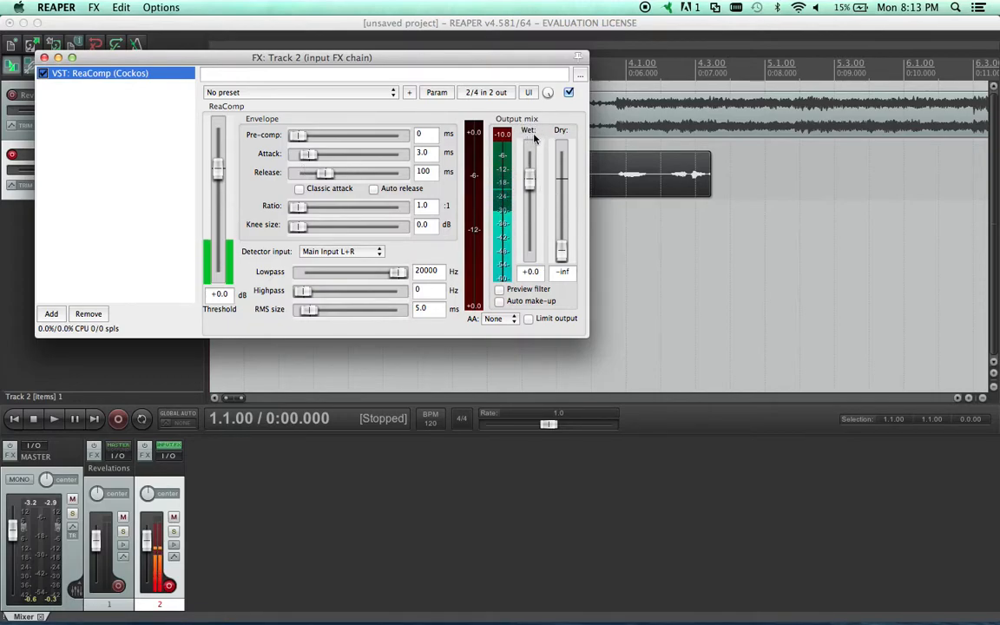
Try ReaComp wet output levels between -inf and +12.0 dB, and leave the wet level at about -9.9 dB
{"action": "mouse_move", "coordinate": [221, 165]}
{"action": "left_mouse_down"}
{"action": "mouse_move", "coordinate": [218, 284]}
{"action": "mouse_move", "coordinate": [220, 164]}
{"action": "left_mouse_up"}
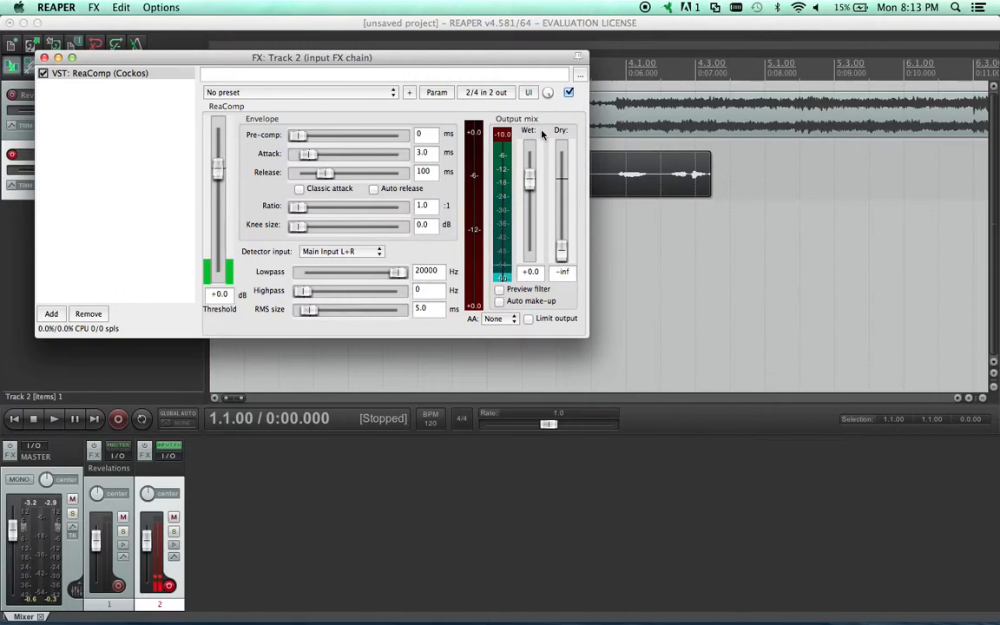
{"action": "left_click_drag", "start_coordinate": [530, 173], "coordinate": [528, 290]}
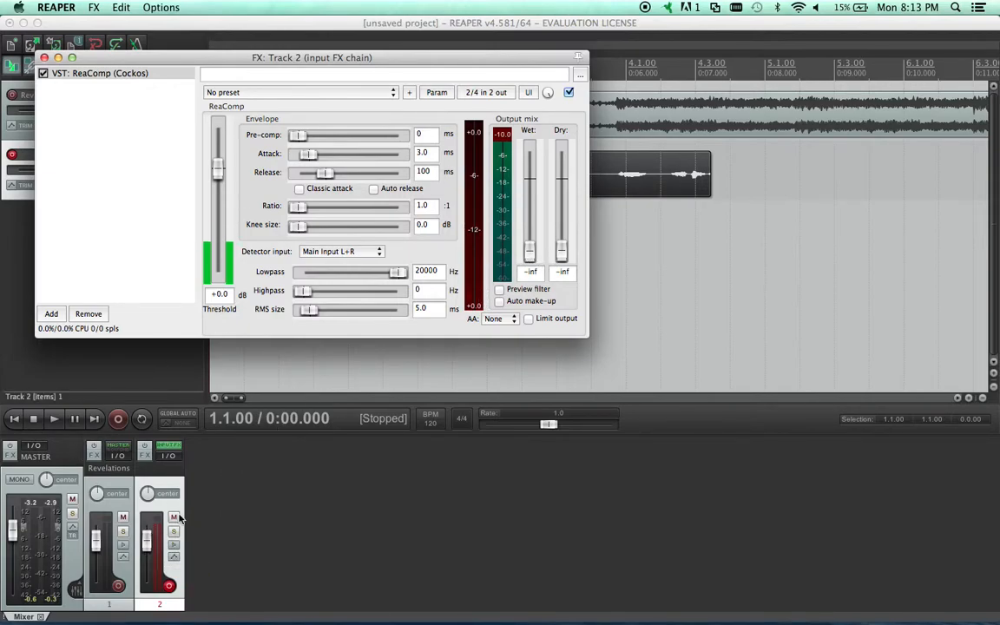
{"action": "left_click_drag", "start_coordinate": [530, 259], "coordinate": [533, 207]}
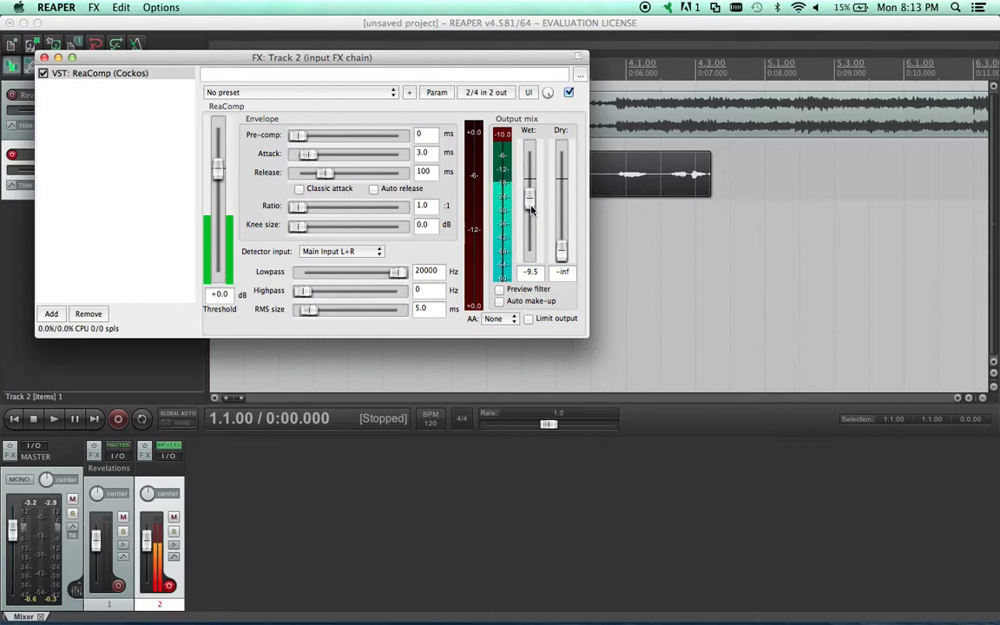
{"action": "left_click_drag", "start_coordinate": [531, 209], "coordinate": [532, 220]}
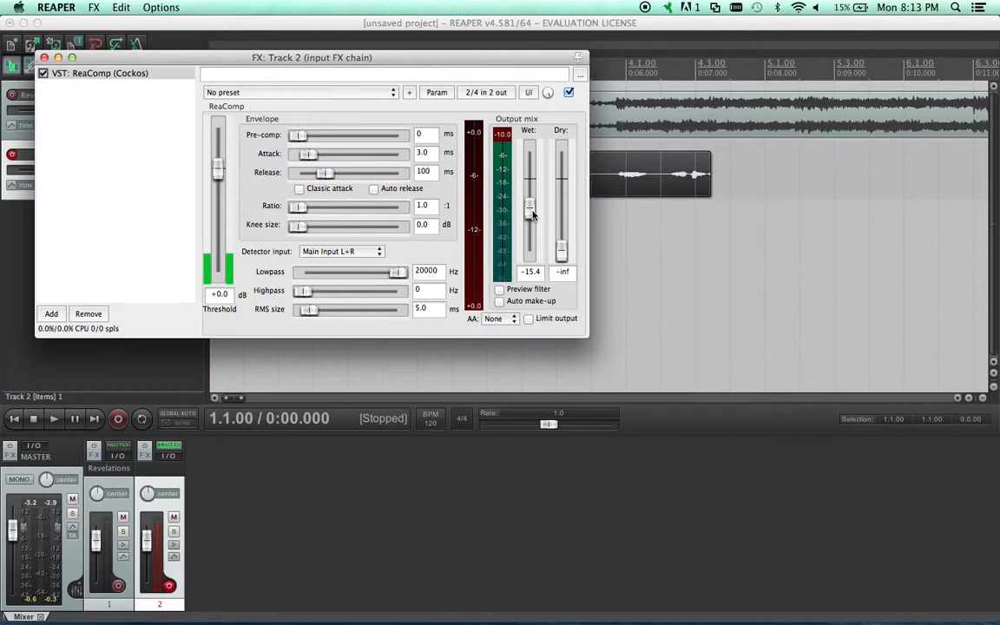
{"action": "left_click_drag", "start_coordinate": [533, 214], "coordinate": [533, 212]}
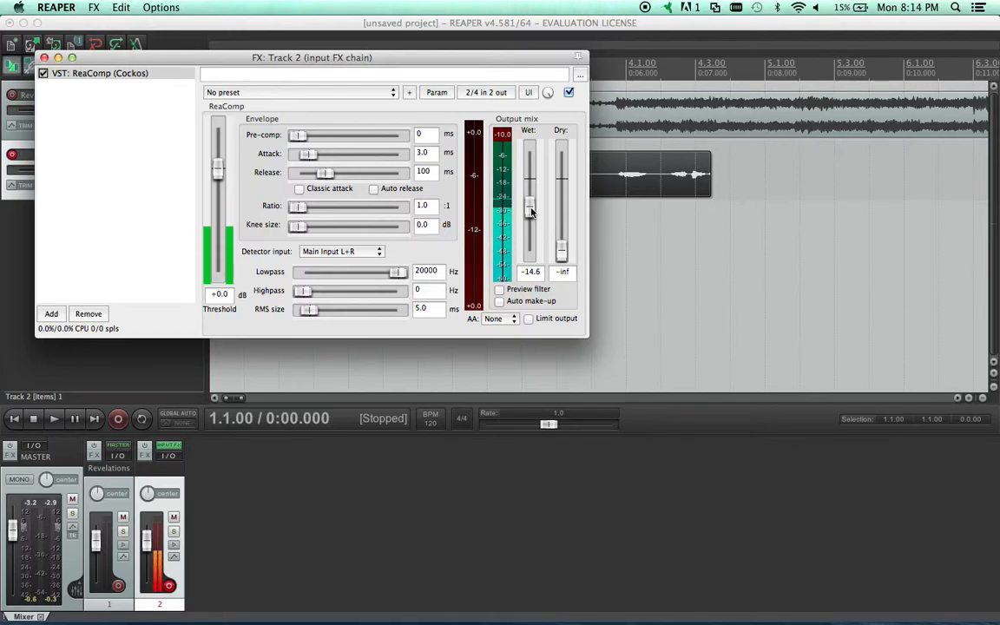
{"action": "left_click_drag", "start_coordinate": [531, 209], "coordinate": [530, 218]}
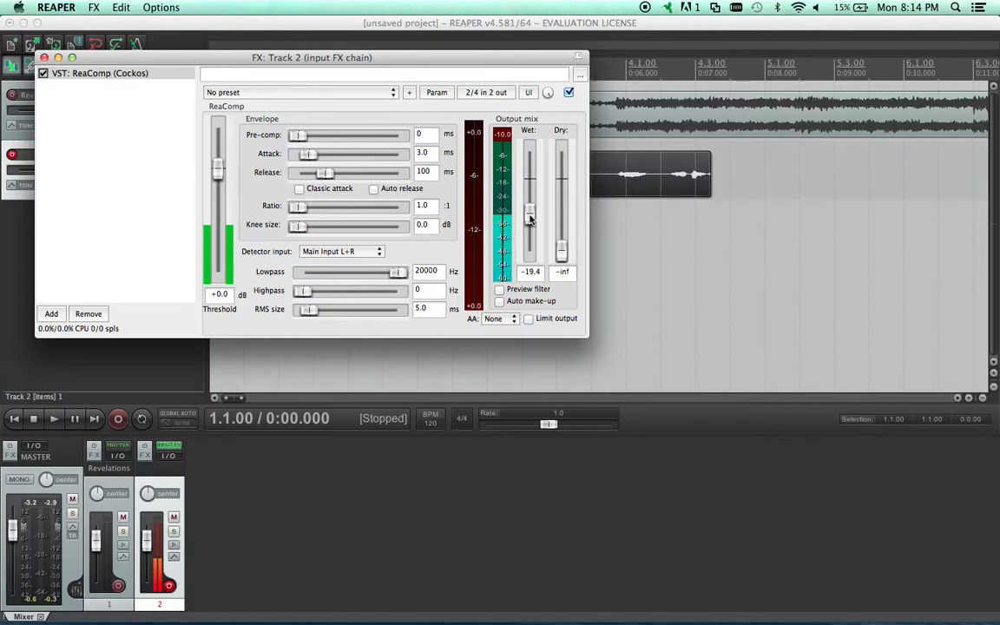
{"action": "left_click_drag", "start_coordinate": [530, 218], "coordinate": [531, 118]}
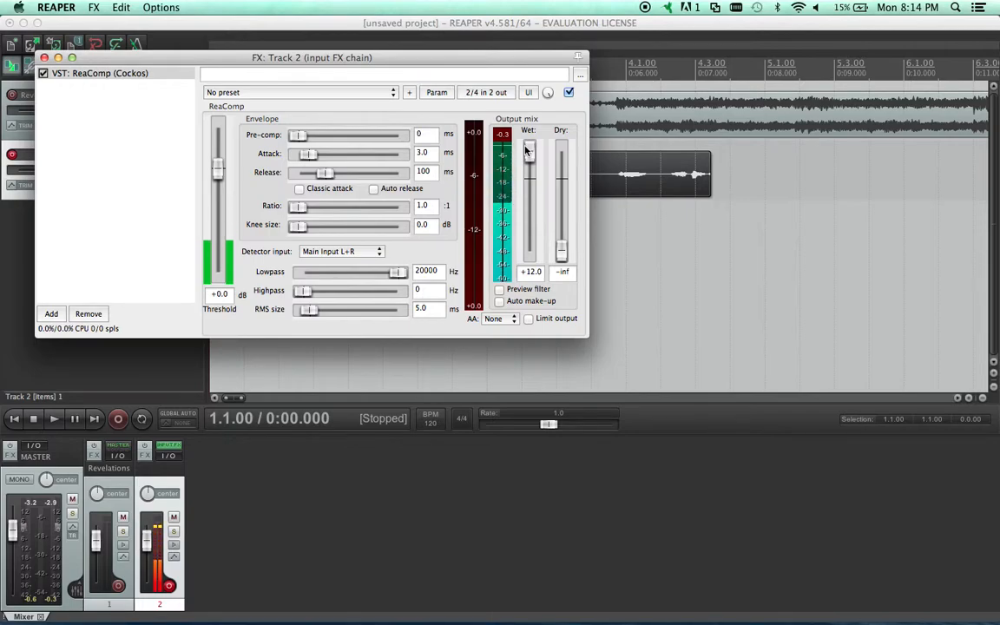
{"action": "left_click_drag", "start_coordinate": [525, 149], "coordinate": [535, 213]}
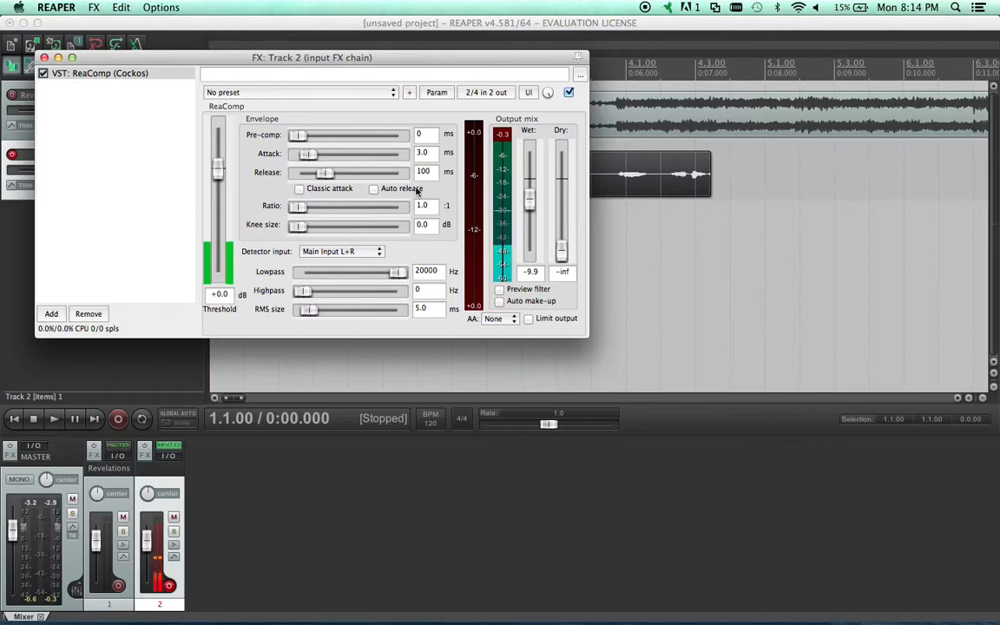
Close track 2's input FX chain window, and toggle the track's record arming off and back on
{"action": "left_click", "coordinate": [44, 58]}
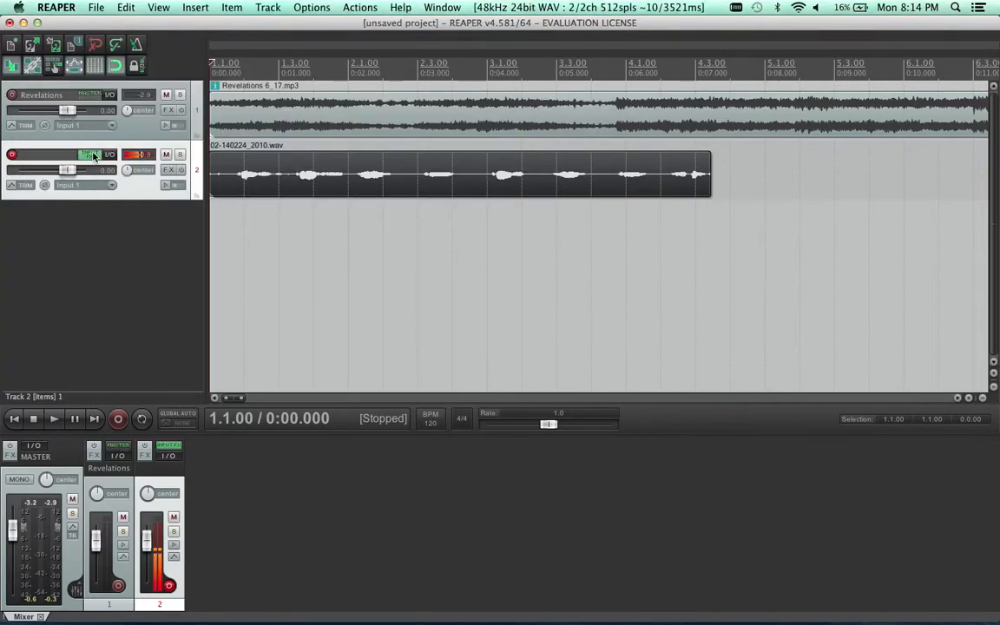
{"action": "left_click", "coordinate": [12, 155]}
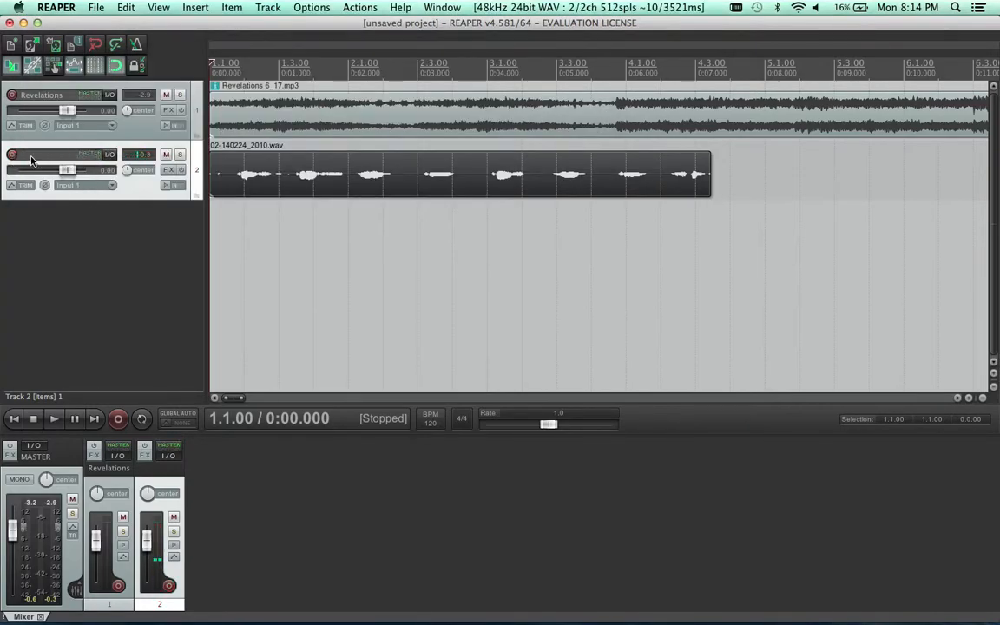
{"action": "left_click", "coordinate": [12, 155]}
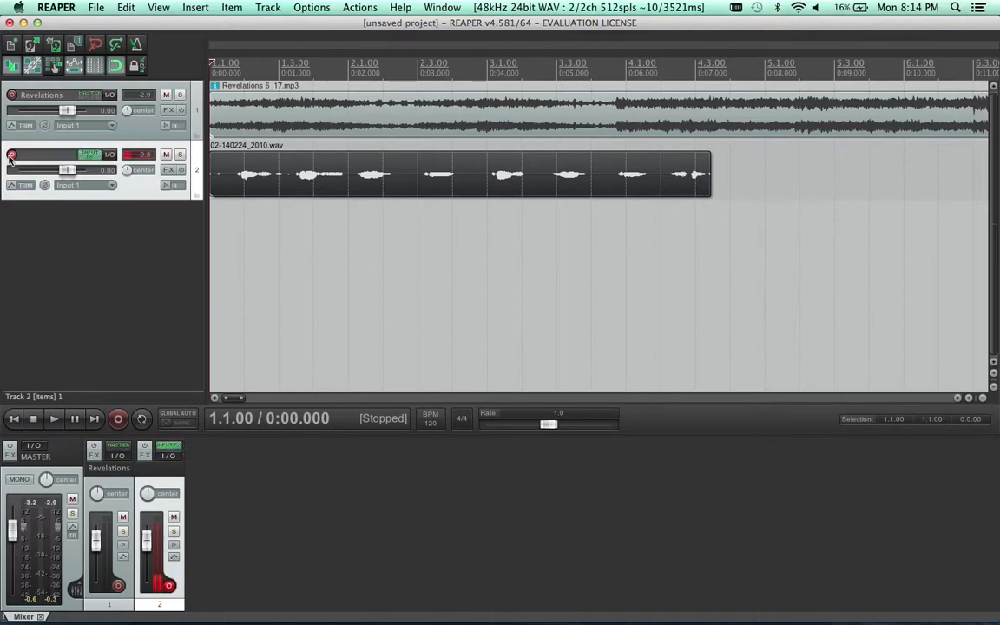
Open track 2's input FX chain again to view the ReaComp settings, and close it
{"action": "left_click", "coordinate": [91, 156]}
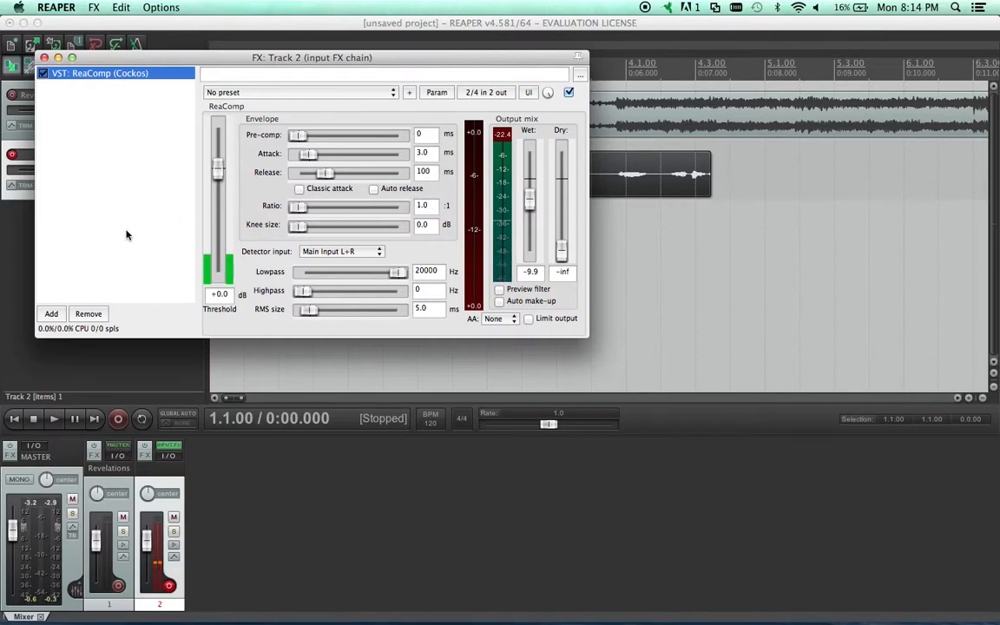
{"action": "left_click", "coordinate": [45, 57]}
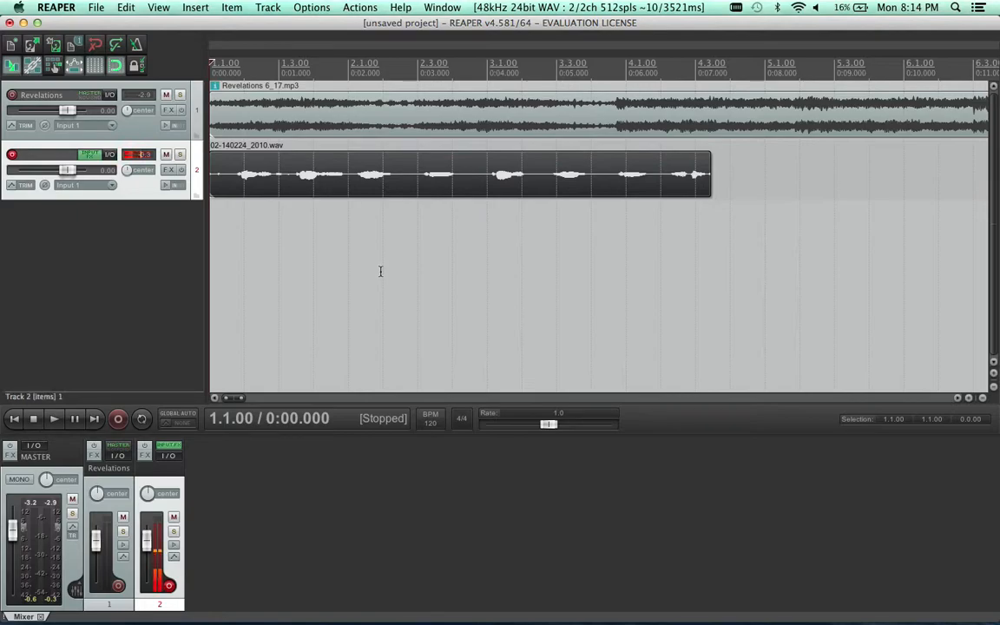
Switch to QuickTime Player
{"action": "left_click", "coordinate": [77, 589]}
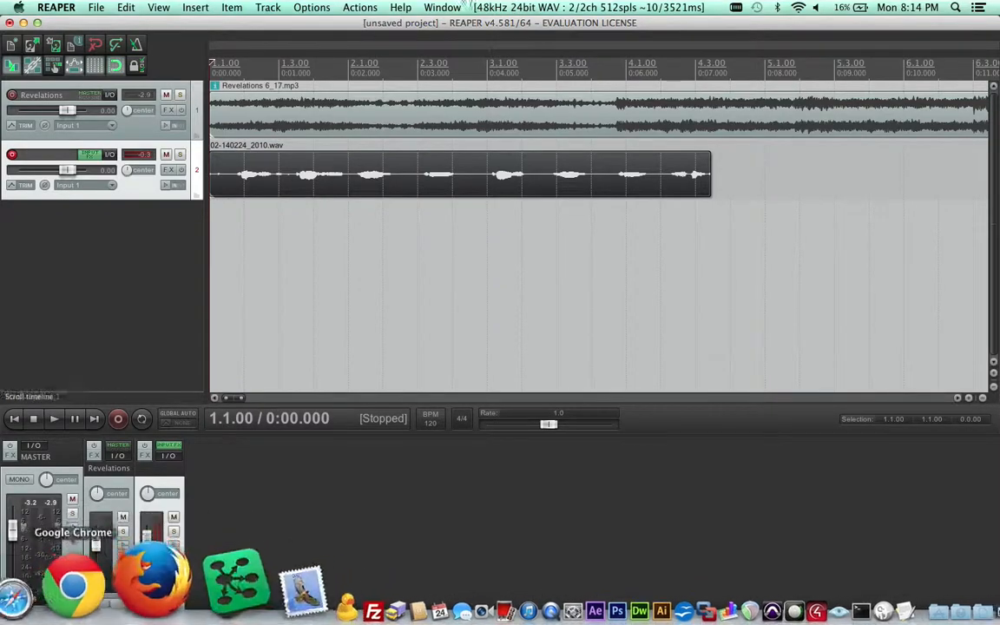
{"action": "mouse_move", "coordinate": [437, 615]}
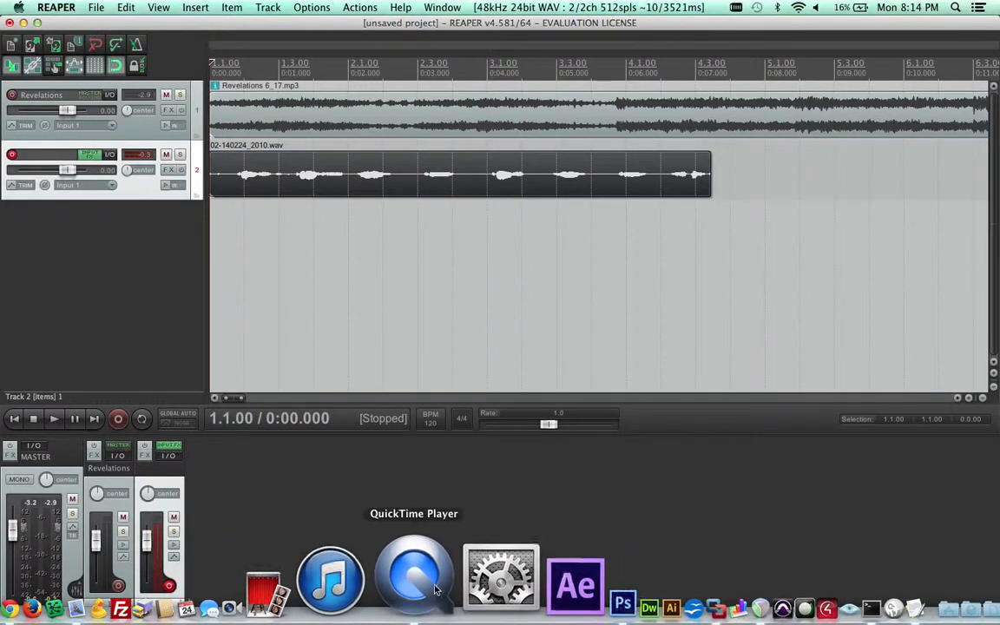
{"action": "left_click", "coordinate": [432, 586]}
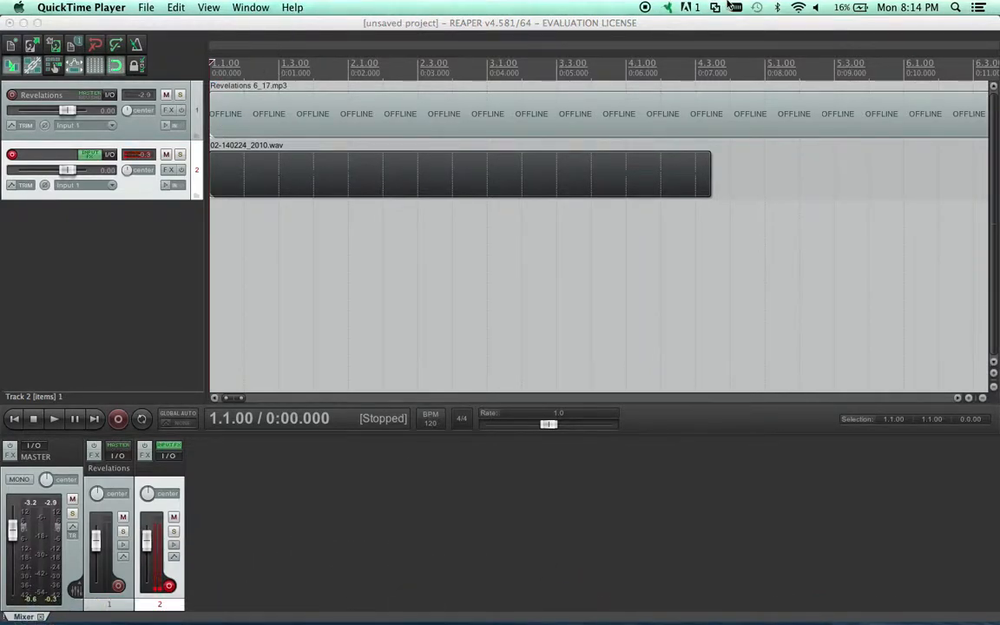